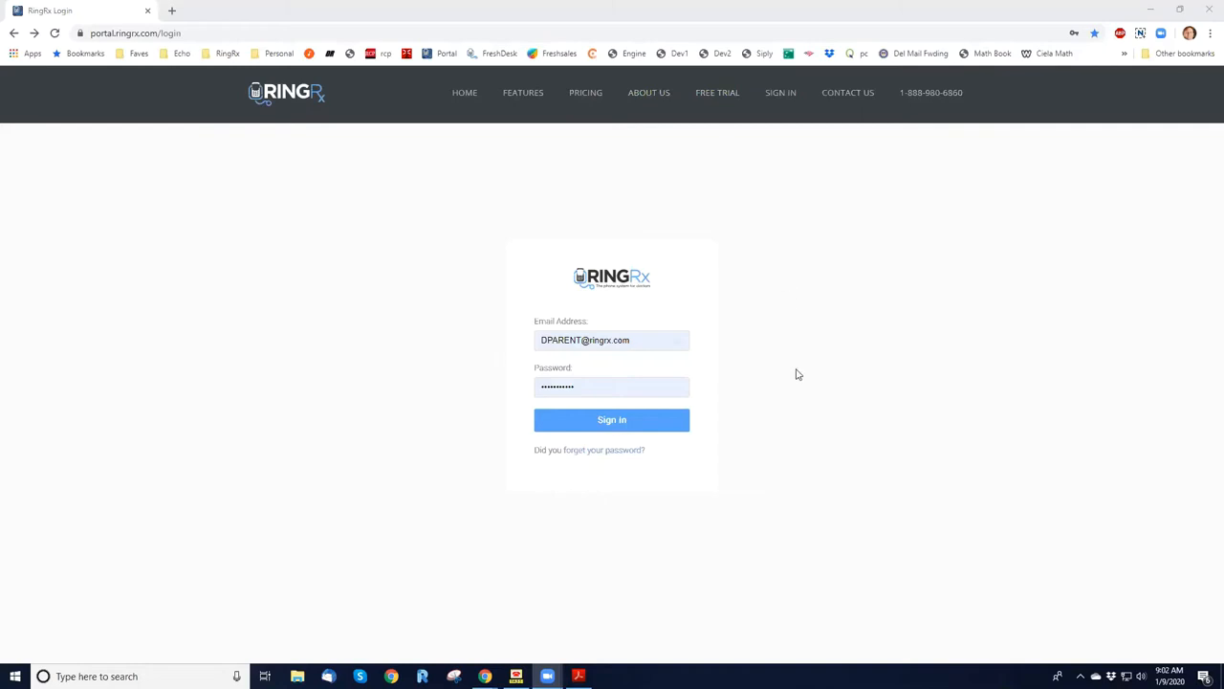
# Sign in to the portal and show the third page of the Messages & Faxes inbox.
pyautogui.click(617, 427)
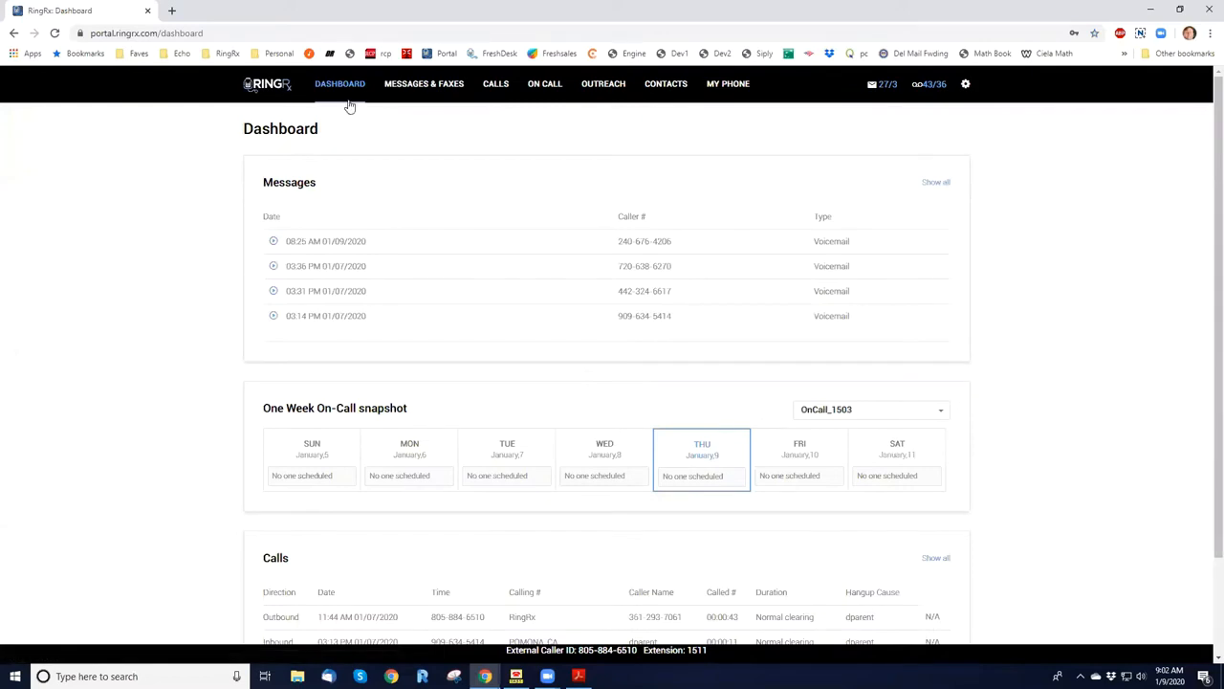
pyautogui.click(424, 94)
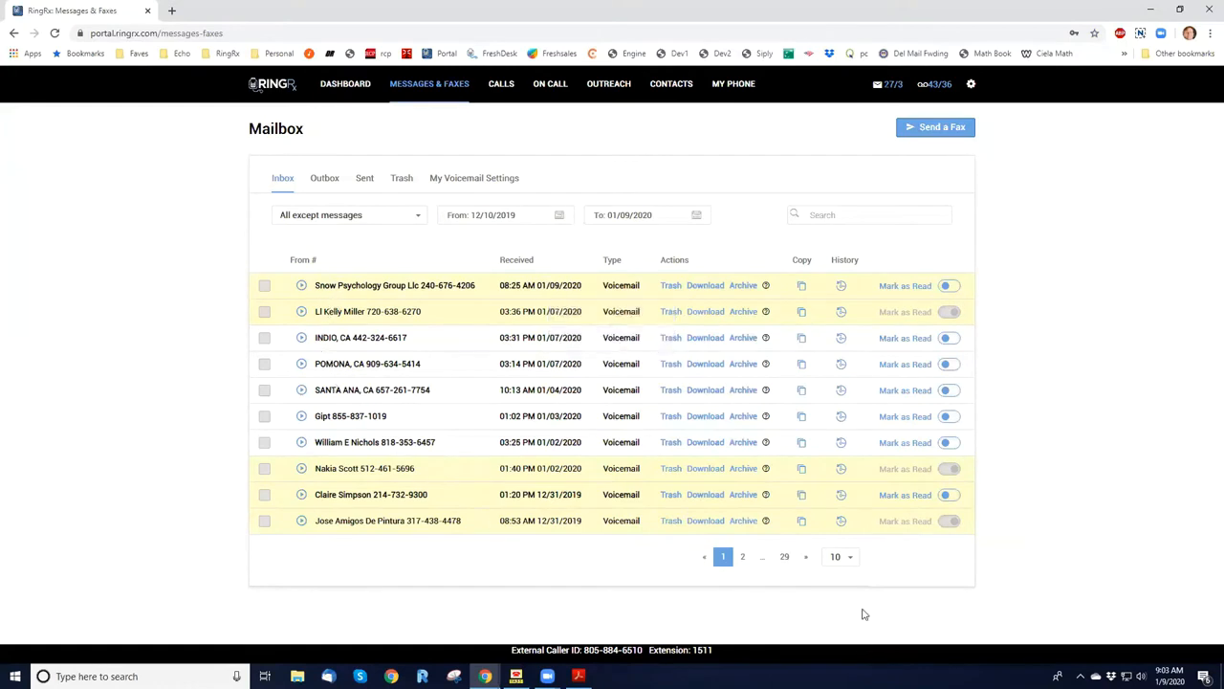
pyautogui.click(743, 557)
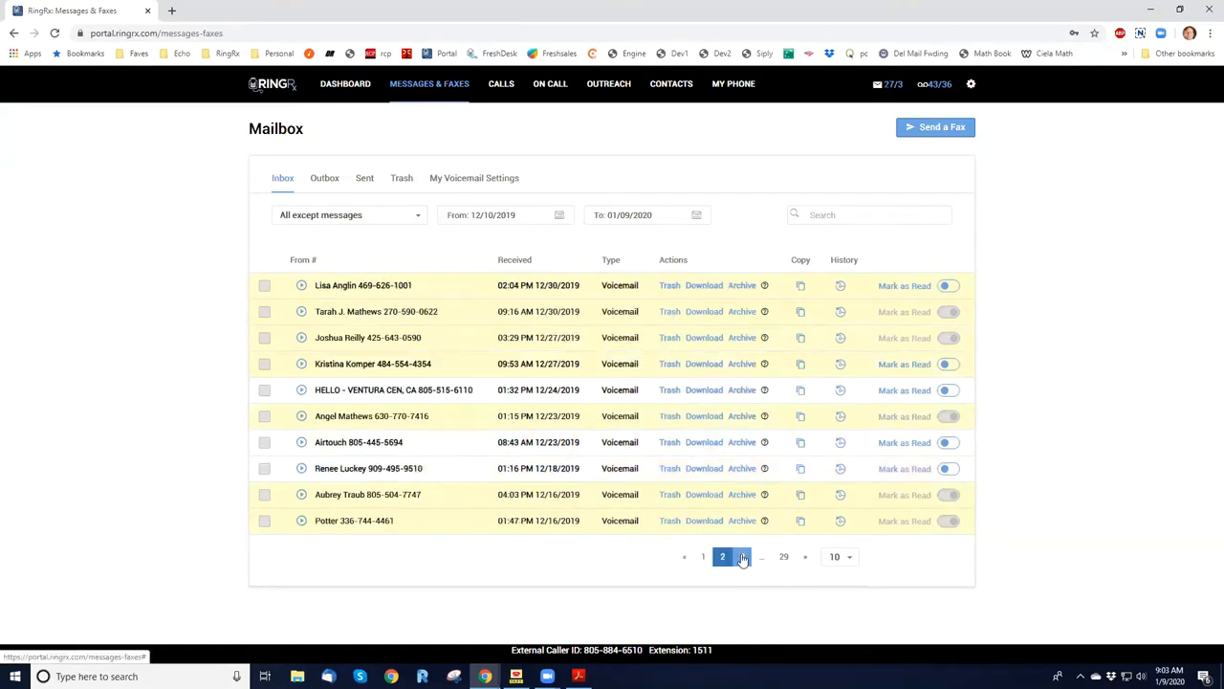
pyautogui.click(743, 558)
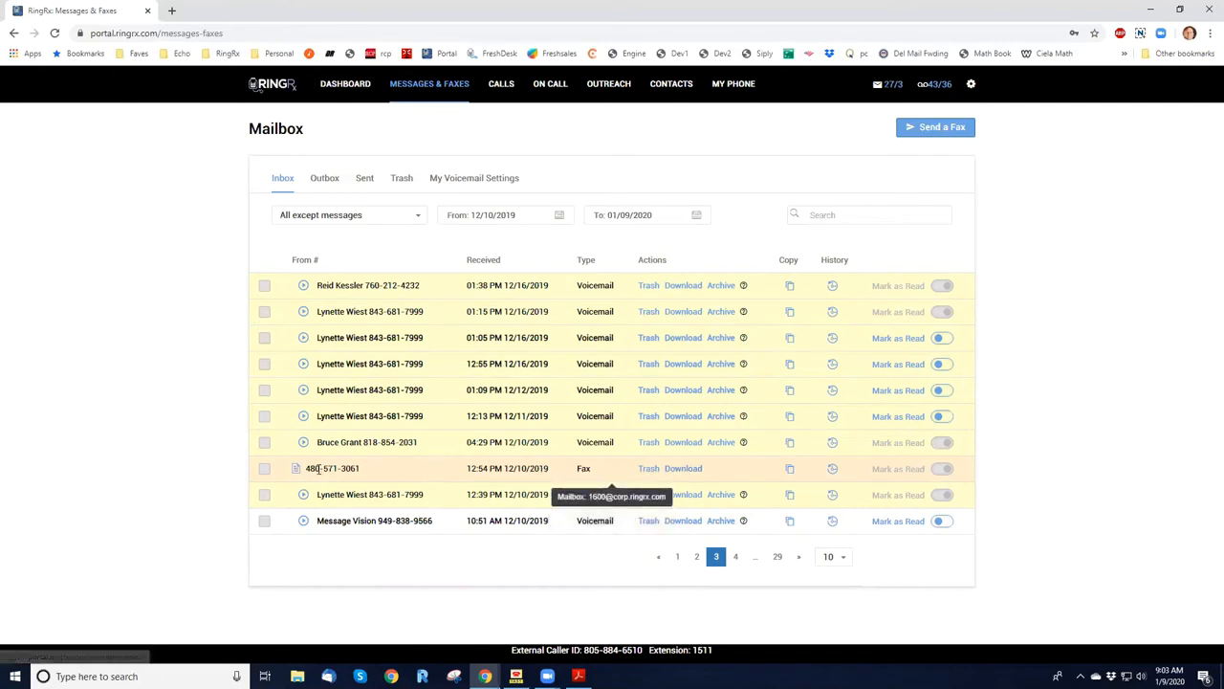
# Check which destination mailboxes are offered for copying the received fax, without copying it.
pyautogui.click(790, 473)
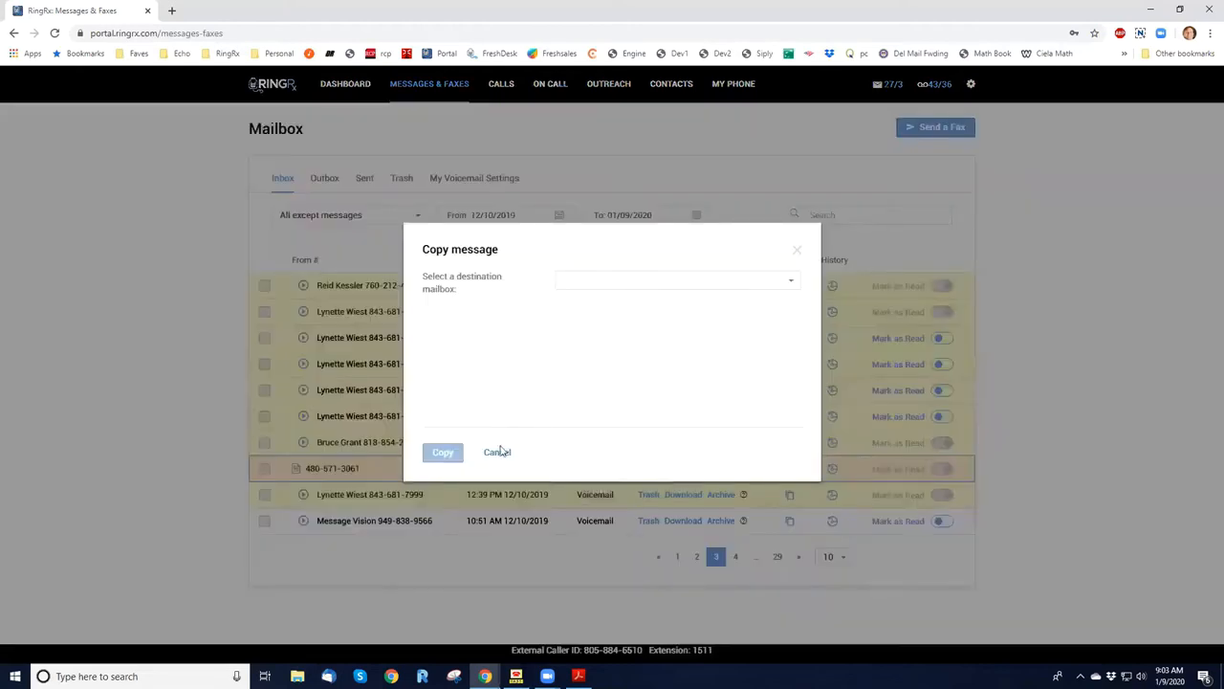
pyautogui.click(736, 283)
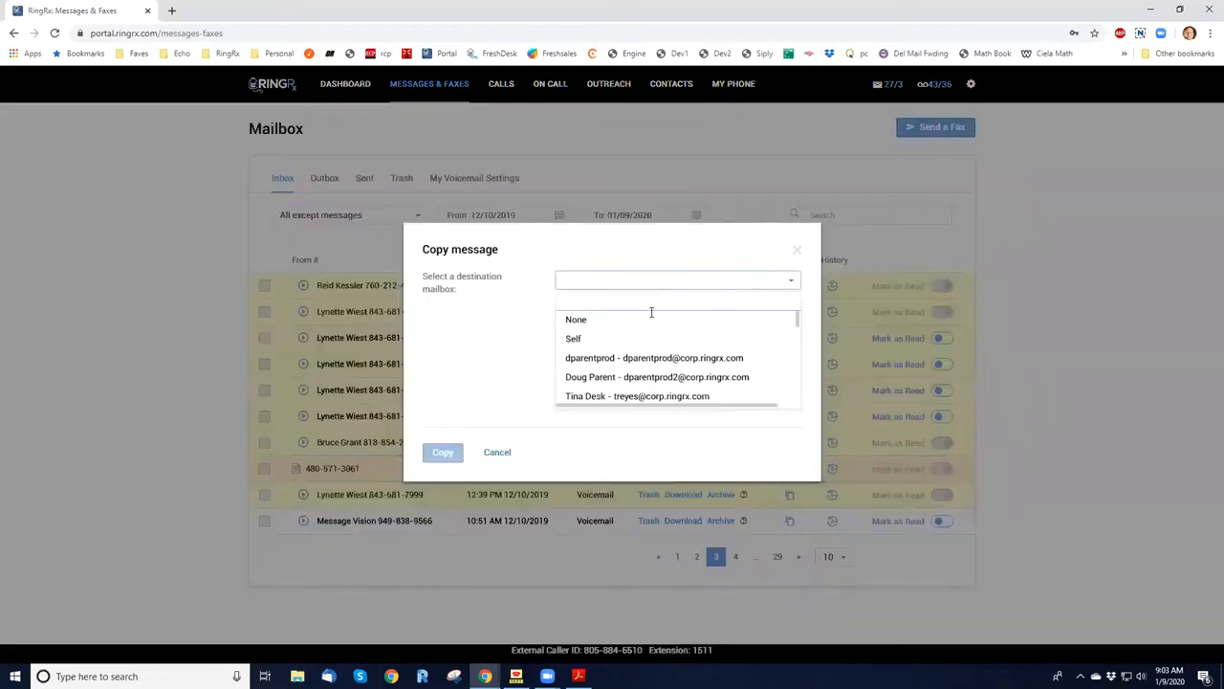
pyautogui.click(496, 452)
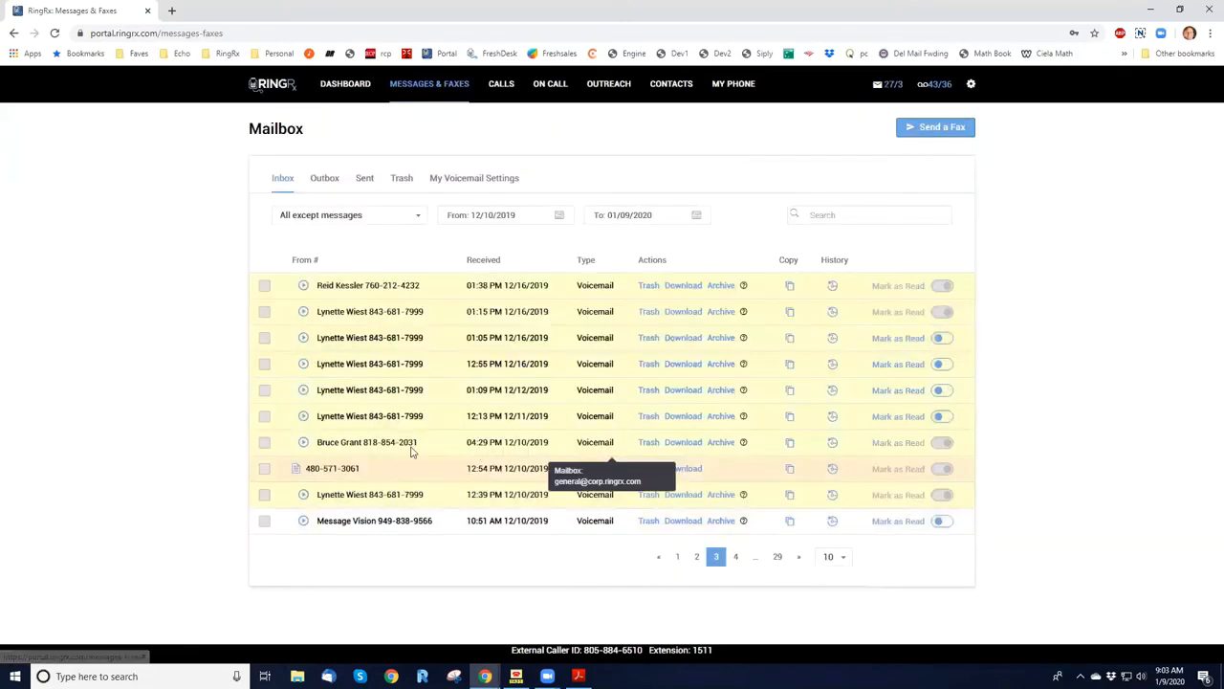
# Preview the received fax, viewing its second page enlarged and at normal size, and close the preview.
pyautogui.click(295, 470)
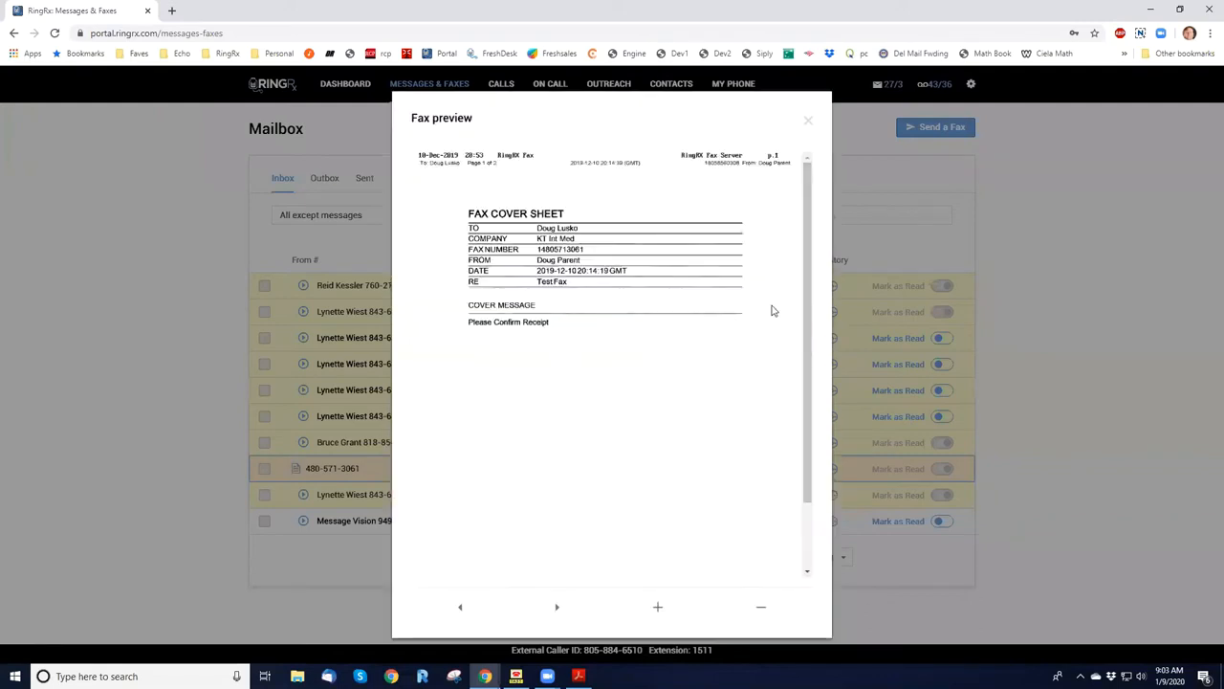
pyautogui.moveTo(803, 268)
pyautogui.mouseDown()
pyautogui.moveTo(804, 323)
pyautogui.moveTo(797, 246)
pyautogui.mouseUp()
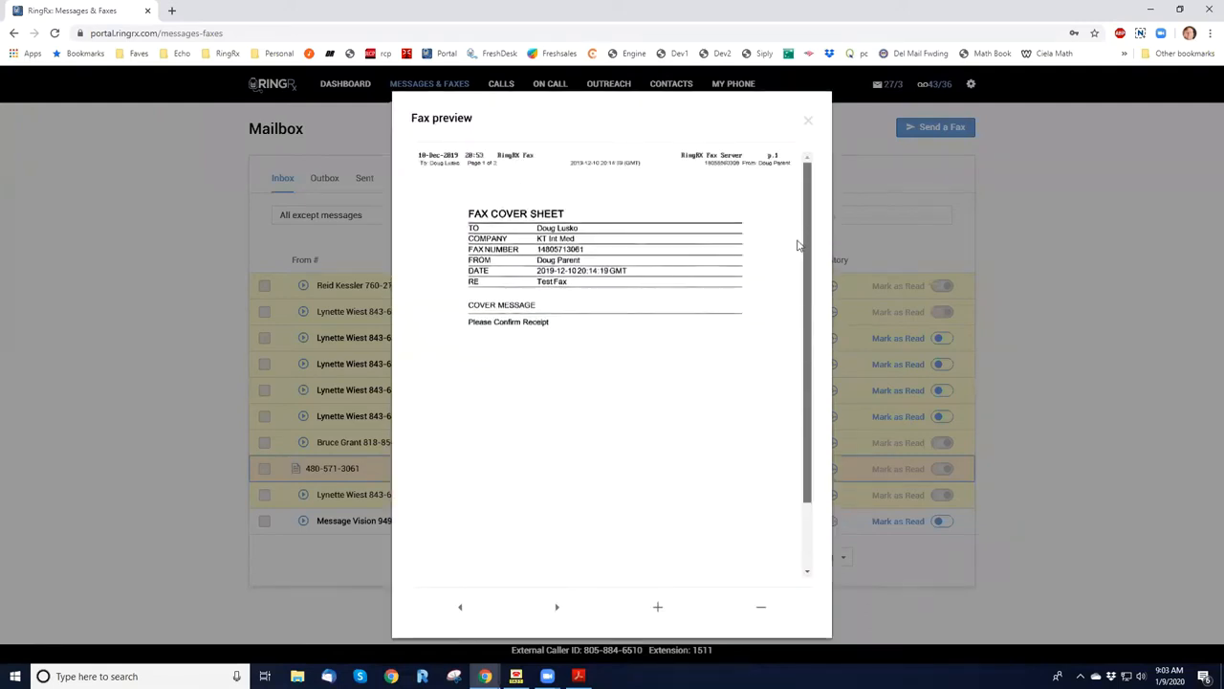
pyautogui.click(556, 607)
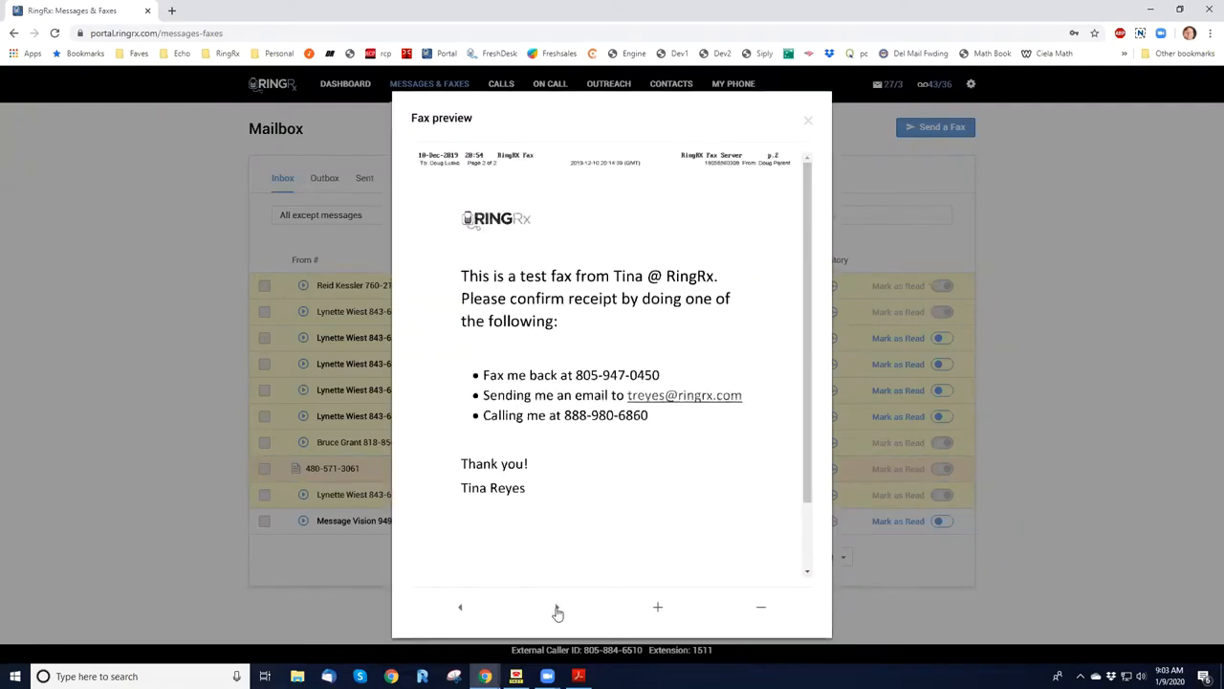
pyautogui.click(657, 608)
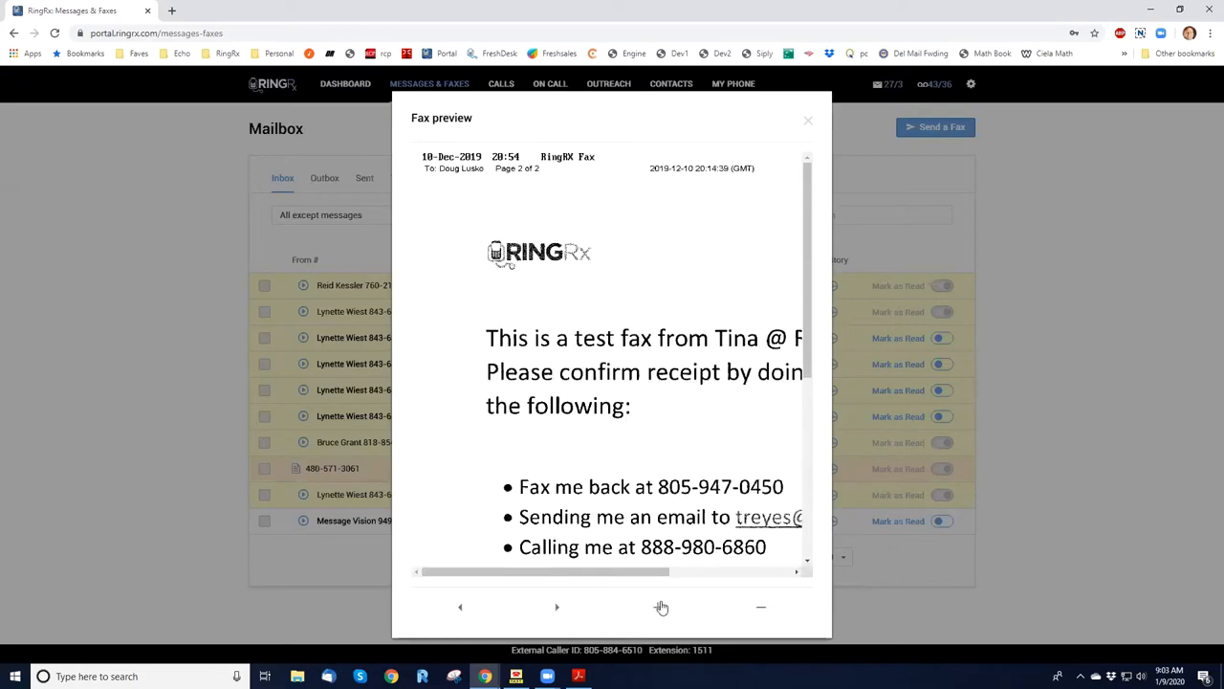
pyautogui.click(763, 608)
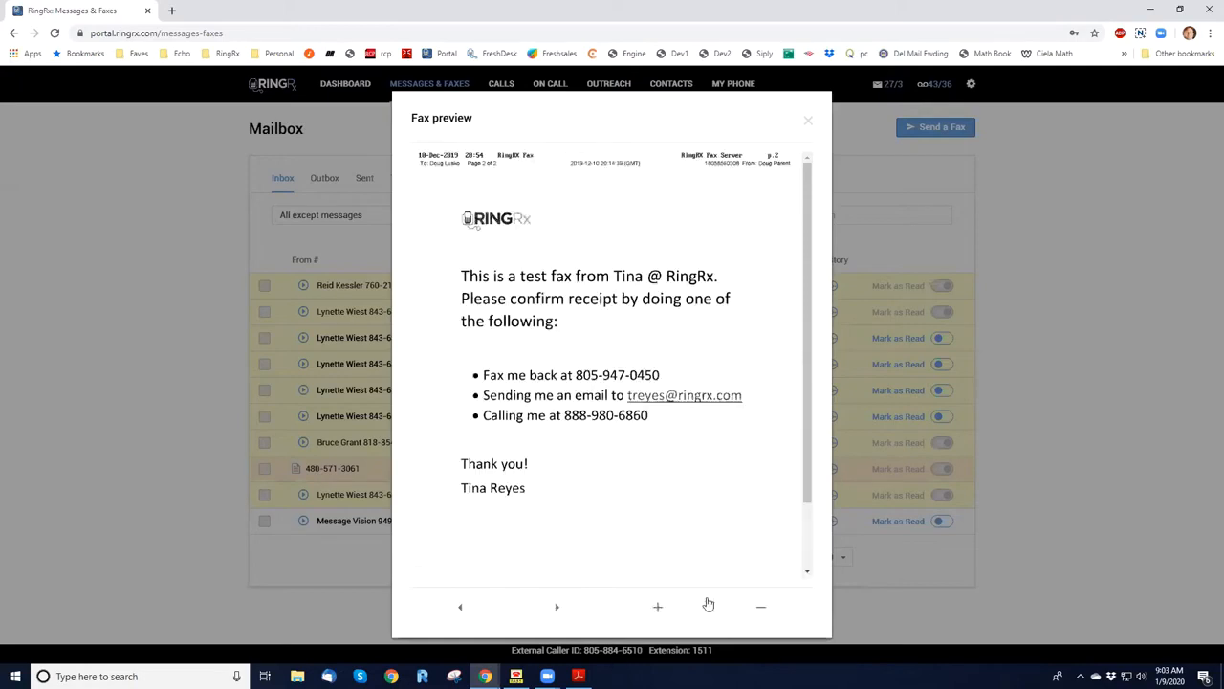
pyautogui.click(810, 124)
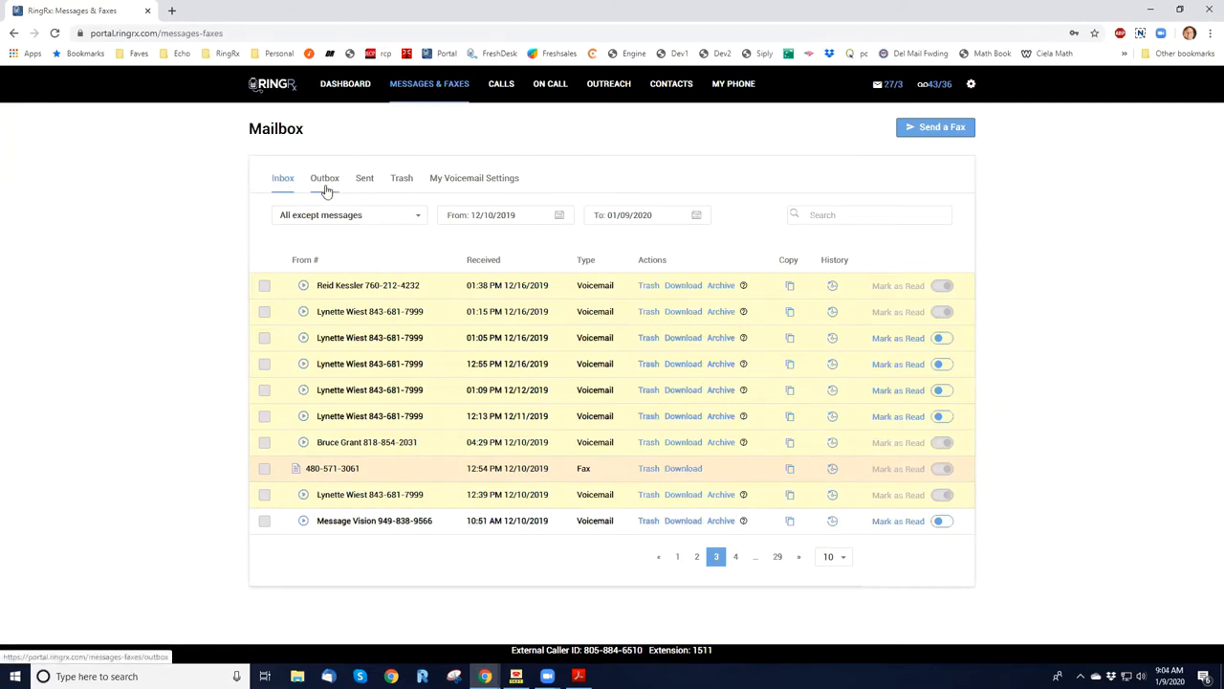
# Review the sent faxes and the trashed messages, and return to the inbox.
pyautogui.click(365, 184)
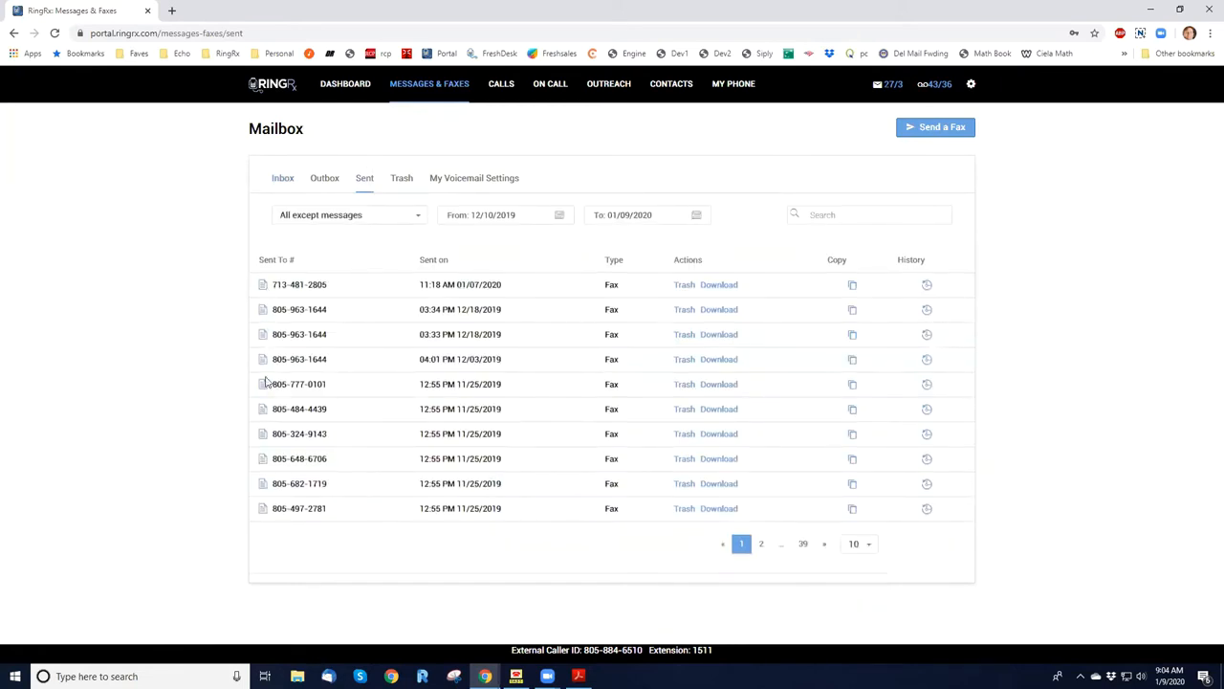
pyautogui.click(402, 182)
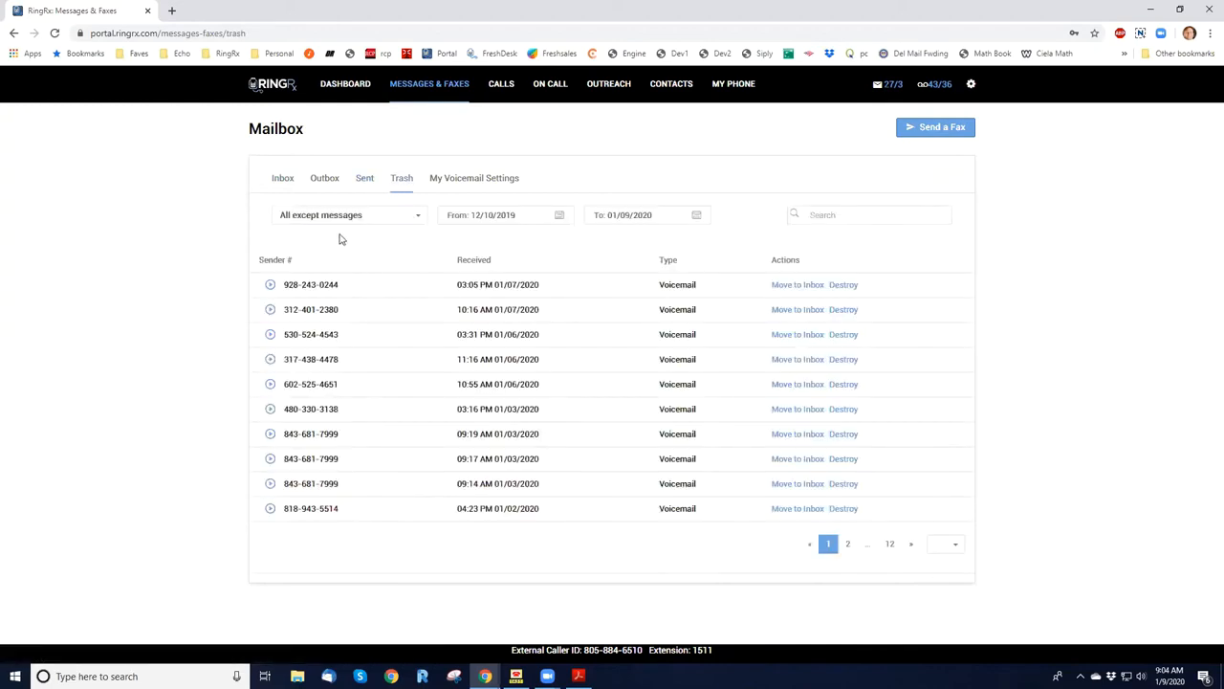
pyautogui.click(284, 182)
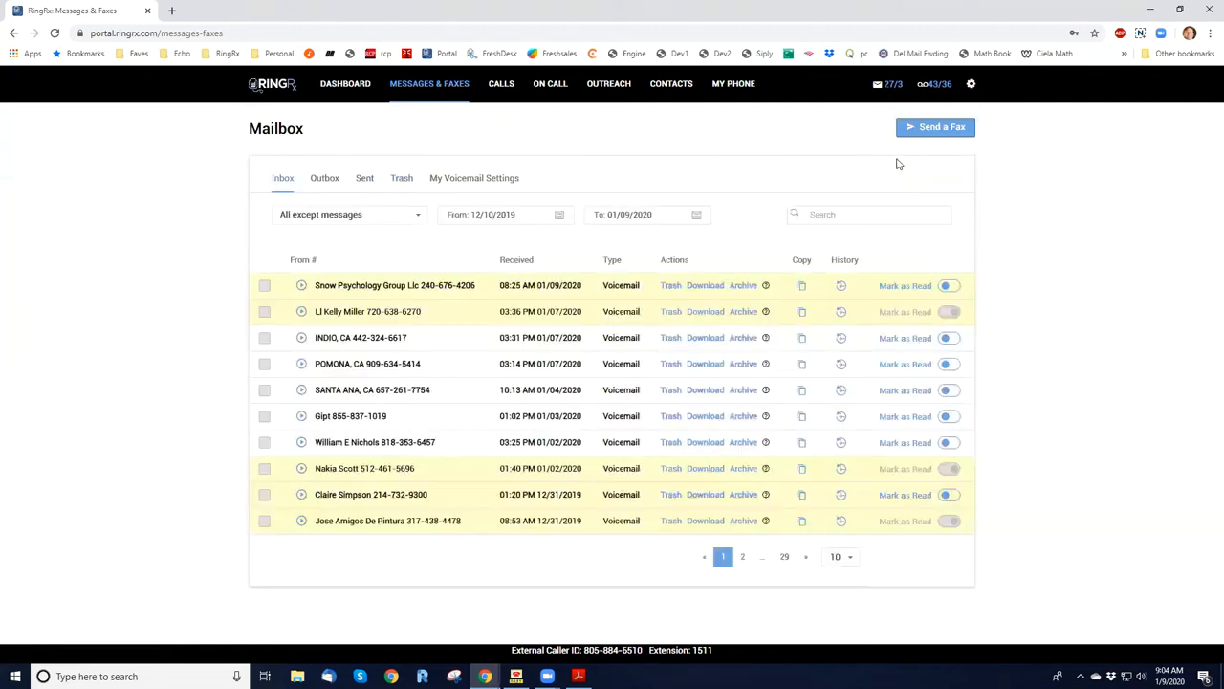
# Start a new fax and enter the recipient's fax number.
pyautogui.click(942, 134)
pyautogui.moveTo(1206, 210); pyautogui.dragTo(1207, 341)
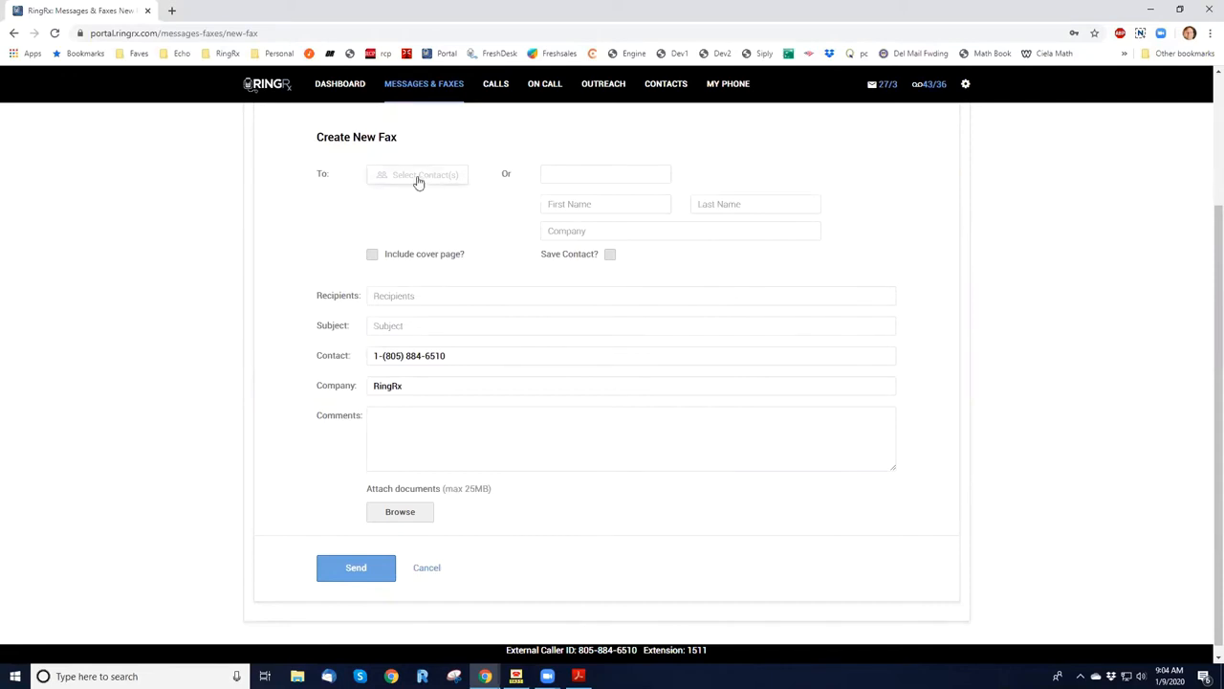
pyautogui.click(554, 177)
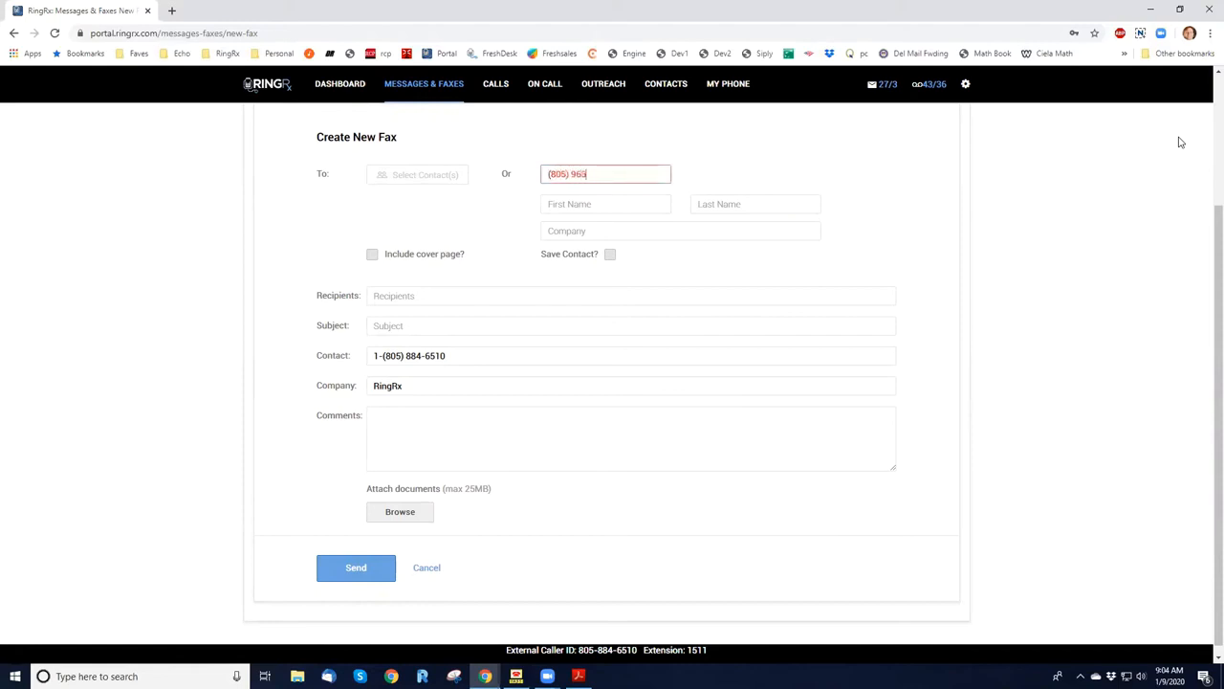
# Set the fax recipient's first name to Test, last name to Fax and company to Acme.
pyautogui.click(615, 203)
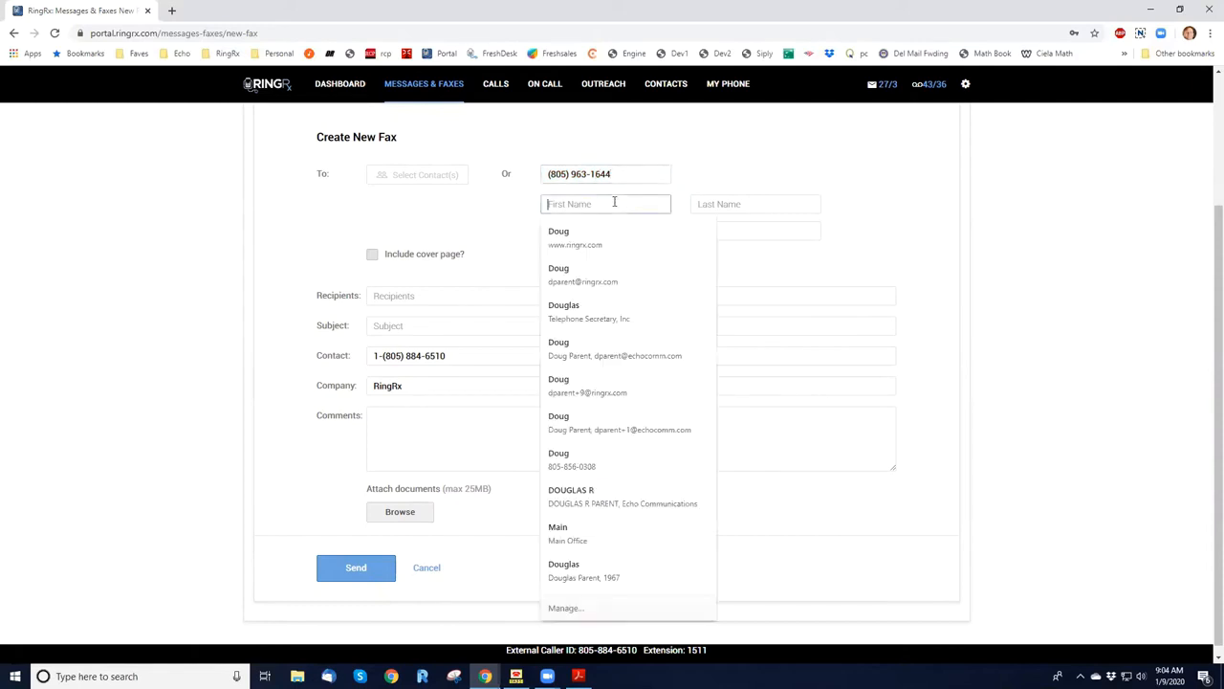
pyautogui.write('Test')
pyautogui.press('Tab')
pyautogui.write('Fax')
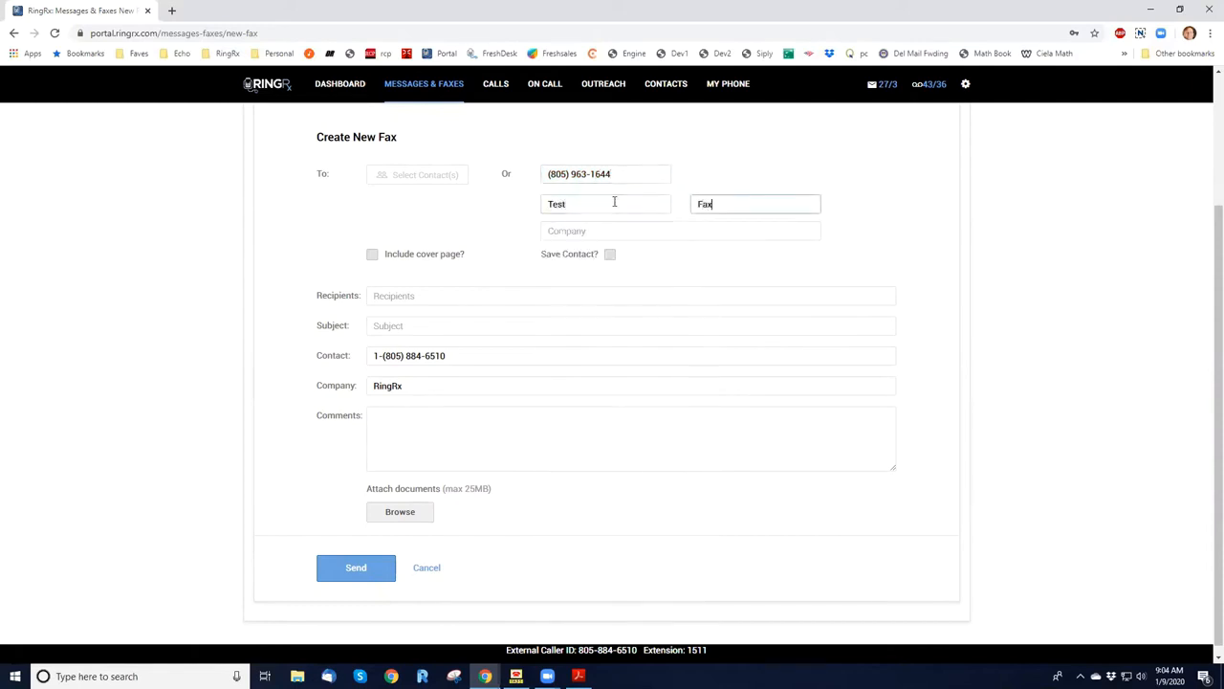
pyautogui.press('Tab')
pyautogui.write('Acme')
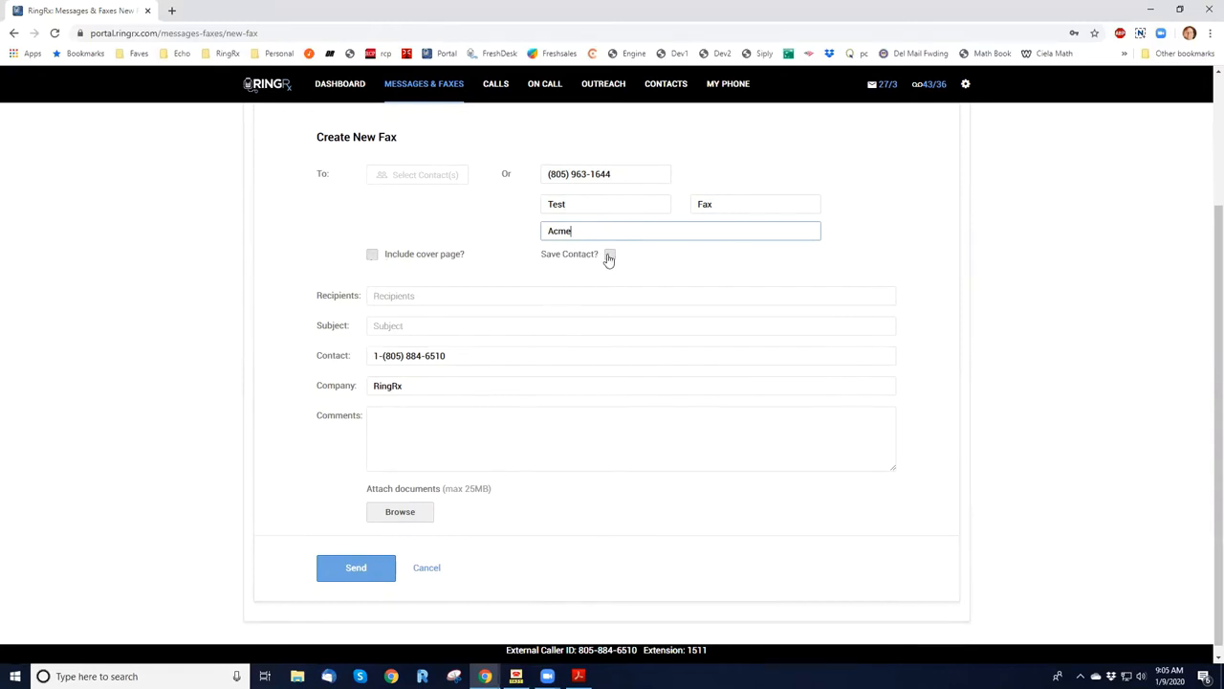
# Include a cover page with the subject "This is just a test" and a comment naming the sender of the test fax to Acme.
pyautogui.click(373, 257)
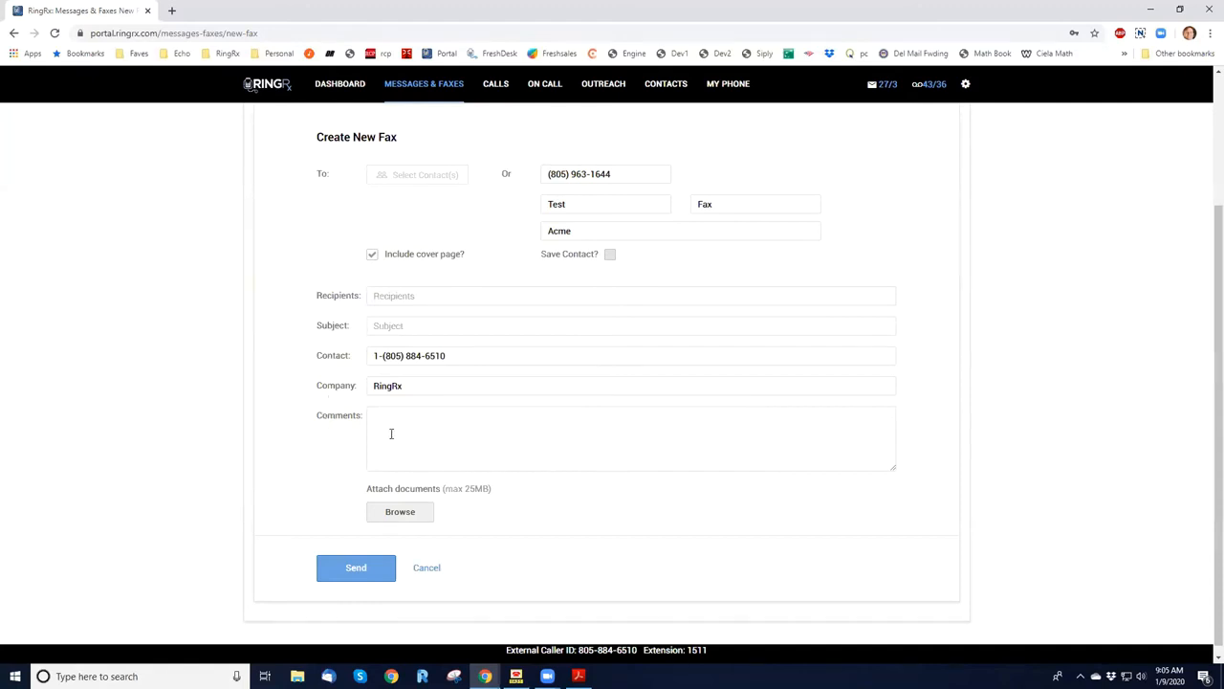
pyautogui.click(391, 326)
pyautogui.write('This is just a test')
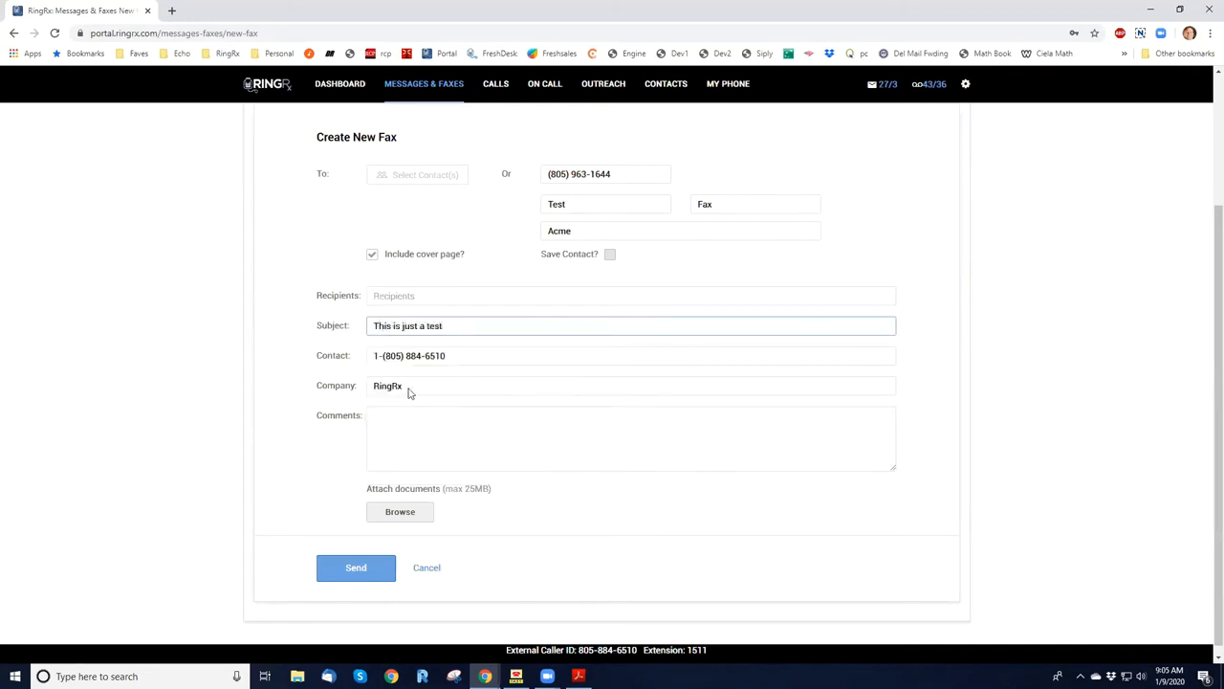
pyautogui.click(427, 442)
pyautogui.write('Test fax fro')
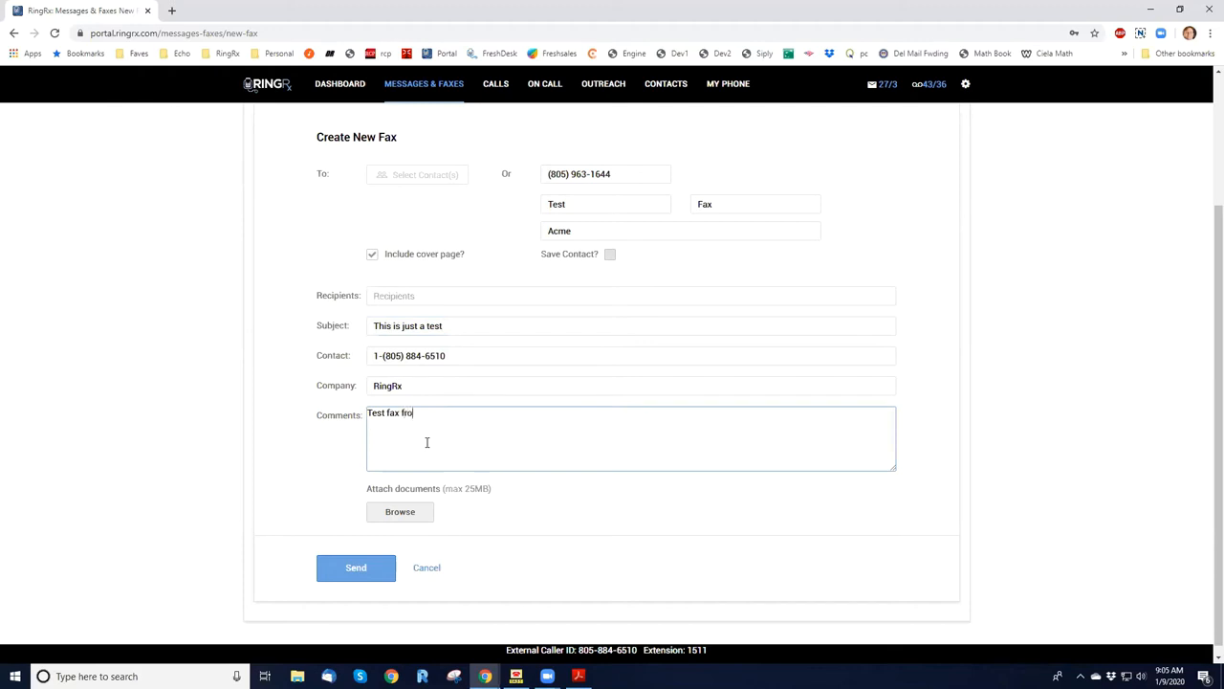
pyautogui.write('m Doug to Acme')
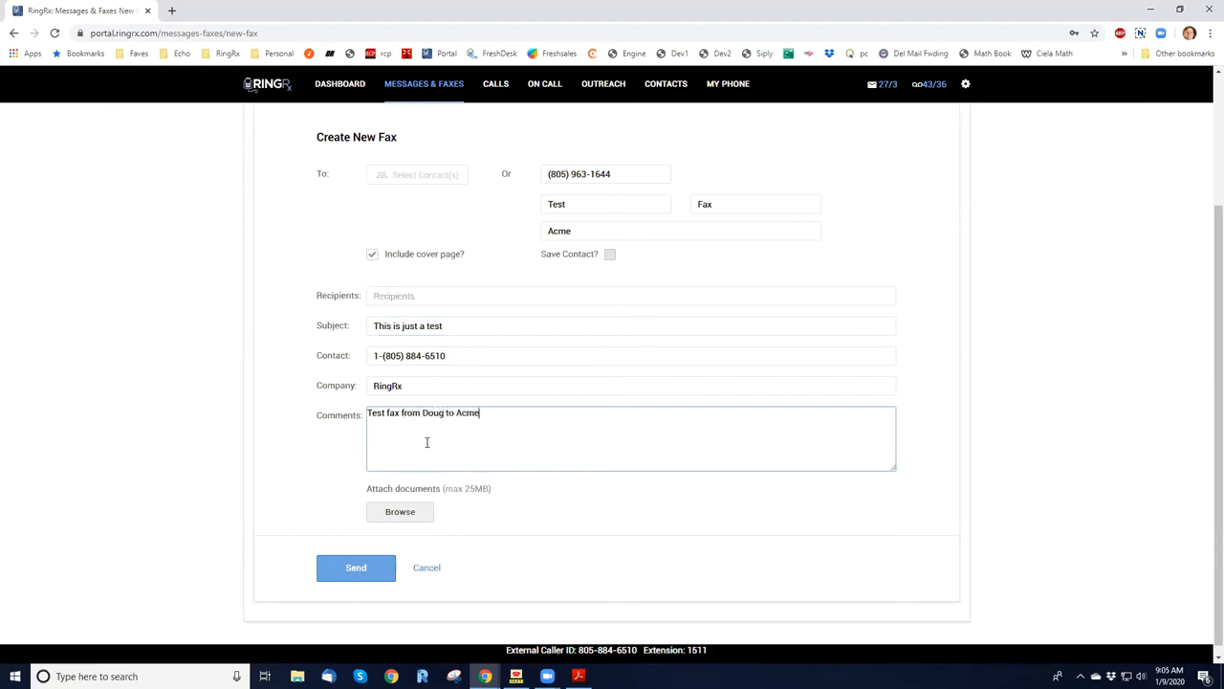
# Attach One Page Lorem Ipsum Fax.pdf from the Fax Service folder under RingRx Vta > System.
pyautogui.click(400, 512)
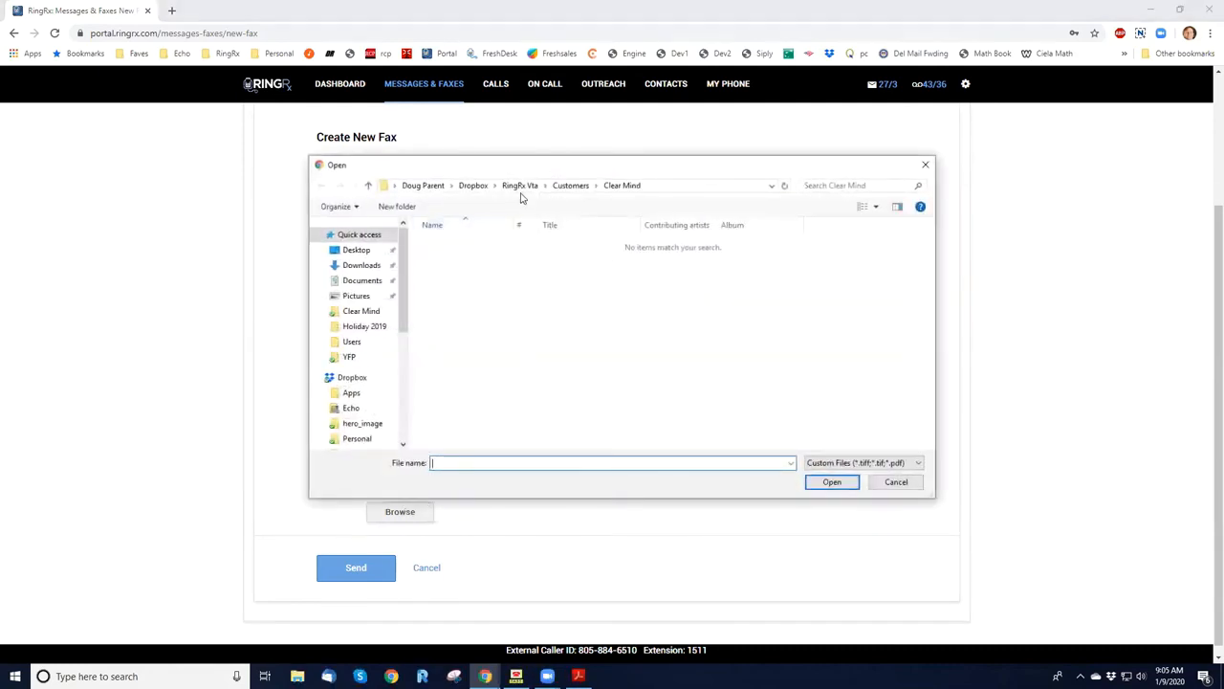
pyautogui.click(522, 185)
pyautogui.scroll(-2, 453, 361)
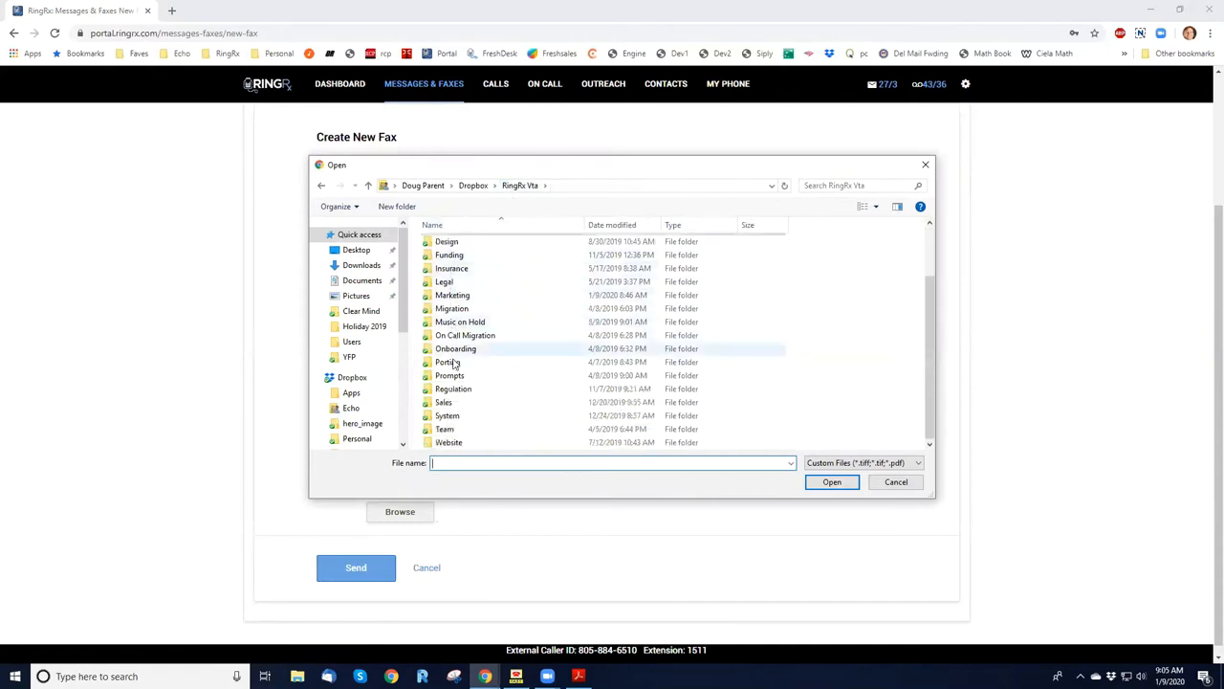
pyautogui.doubleClick(448, 415)
pyautogui.doubleClick(453, 390)
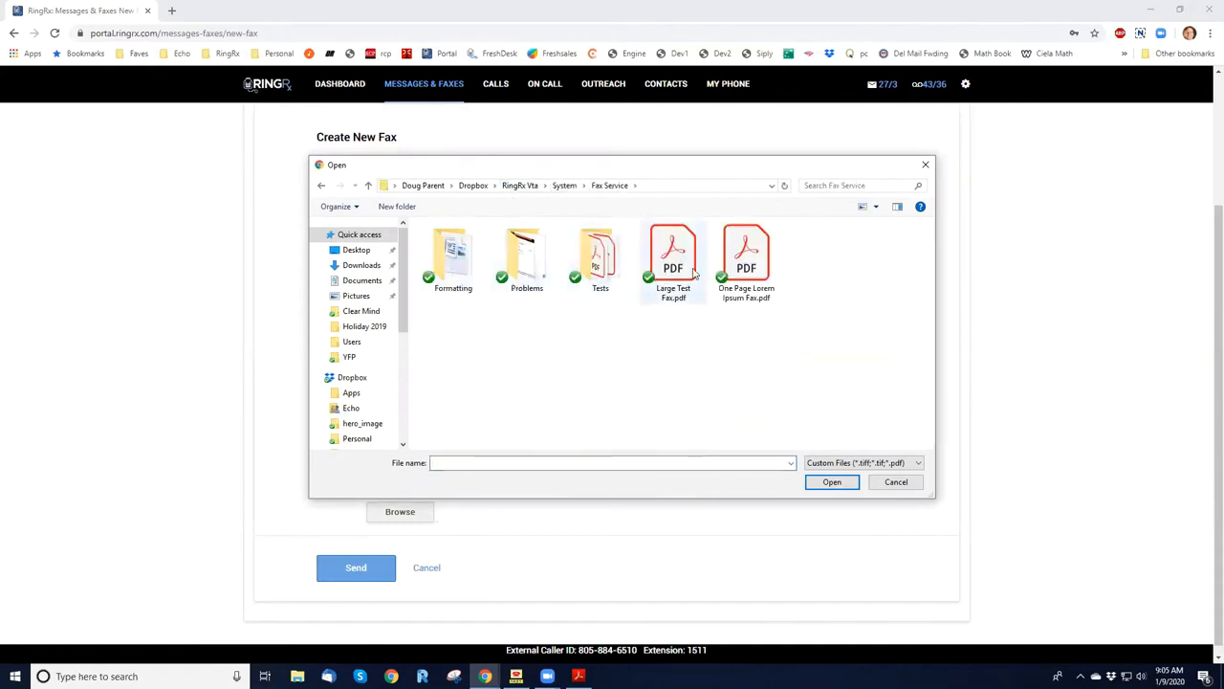
pyautogui.doubleClick(738, 267)
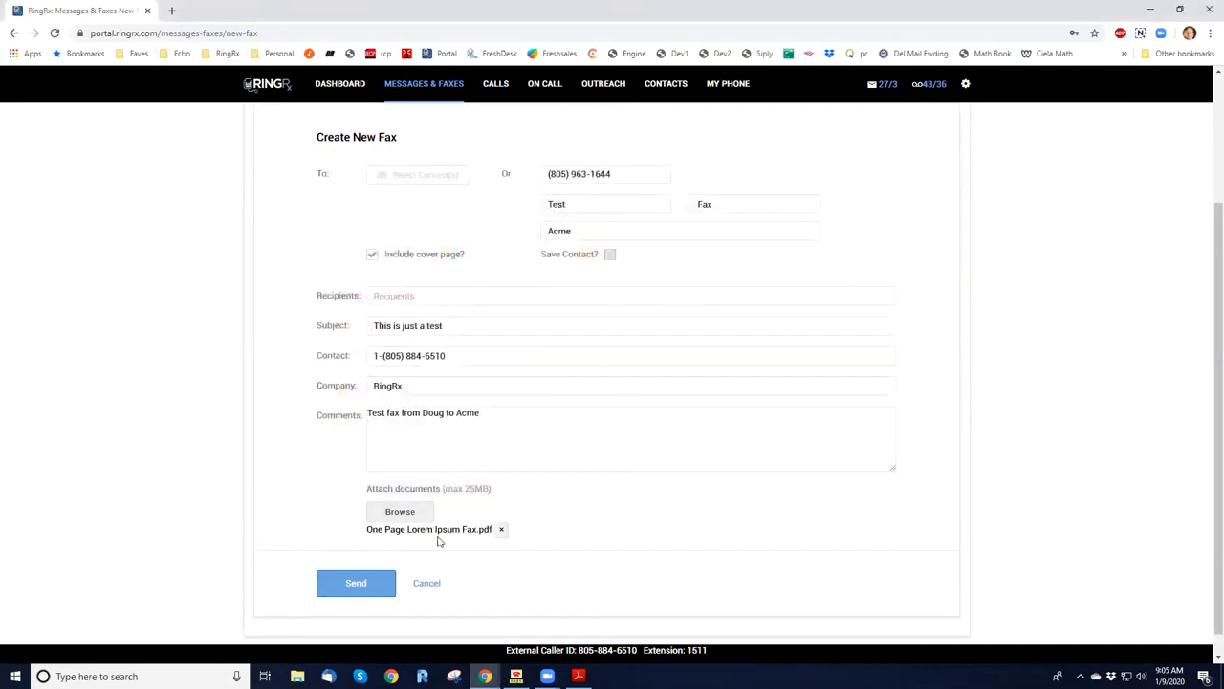
# Attach Large Test Fax.pdf as a second document and remove it from the fax again.
pyautogui.click(399, 512)
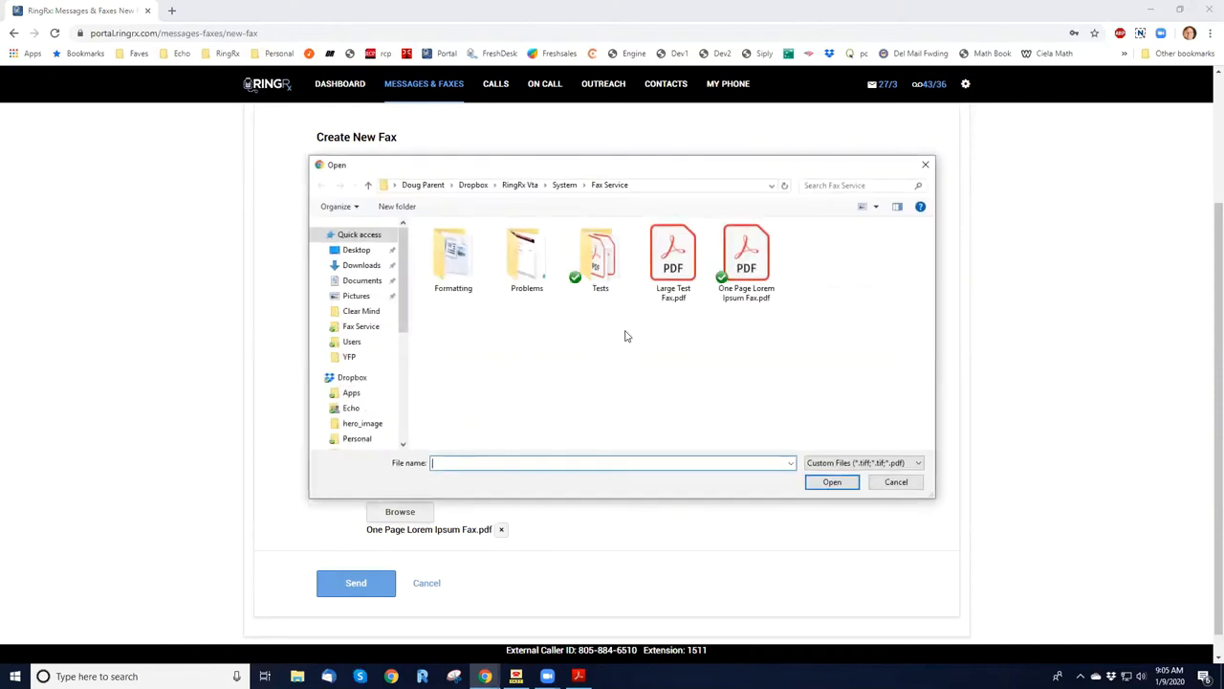
pyautogui.doubleClick(672, 279)
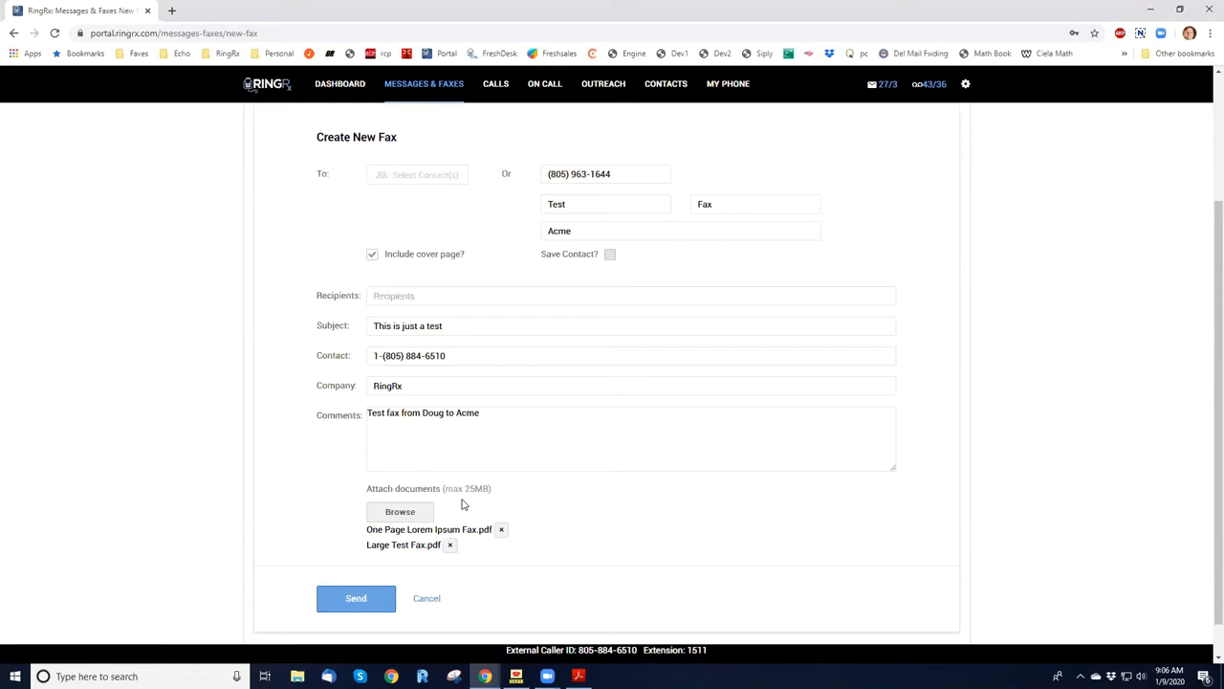
pyautogui.click(362, 606)
pyautogui.click(452, 545)
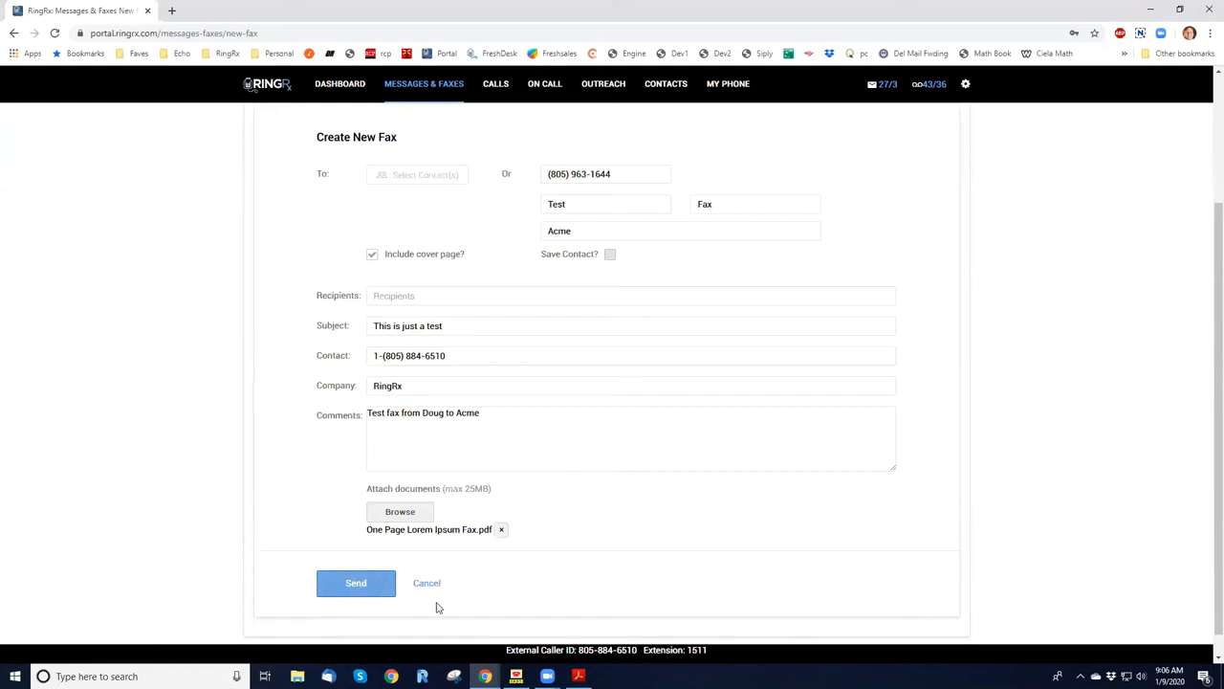
# Send the fax and open its history from the Outbox.
pyautogui.click(358, 586)
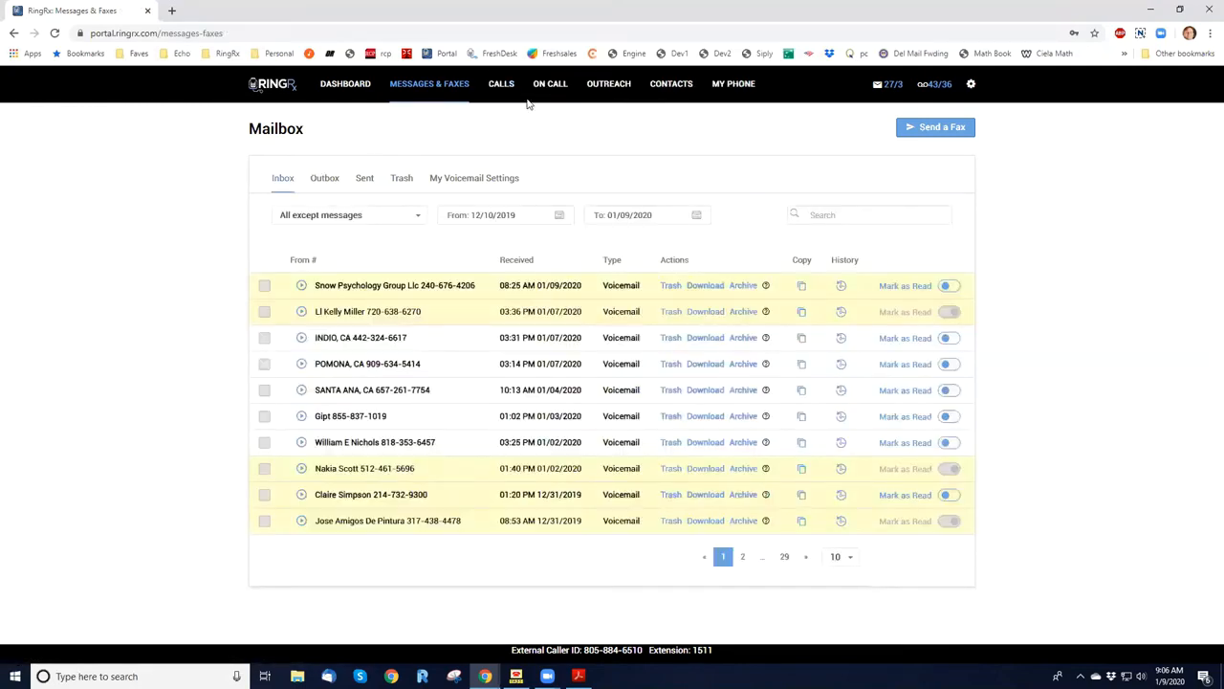
pyautogui.click(325, 180)
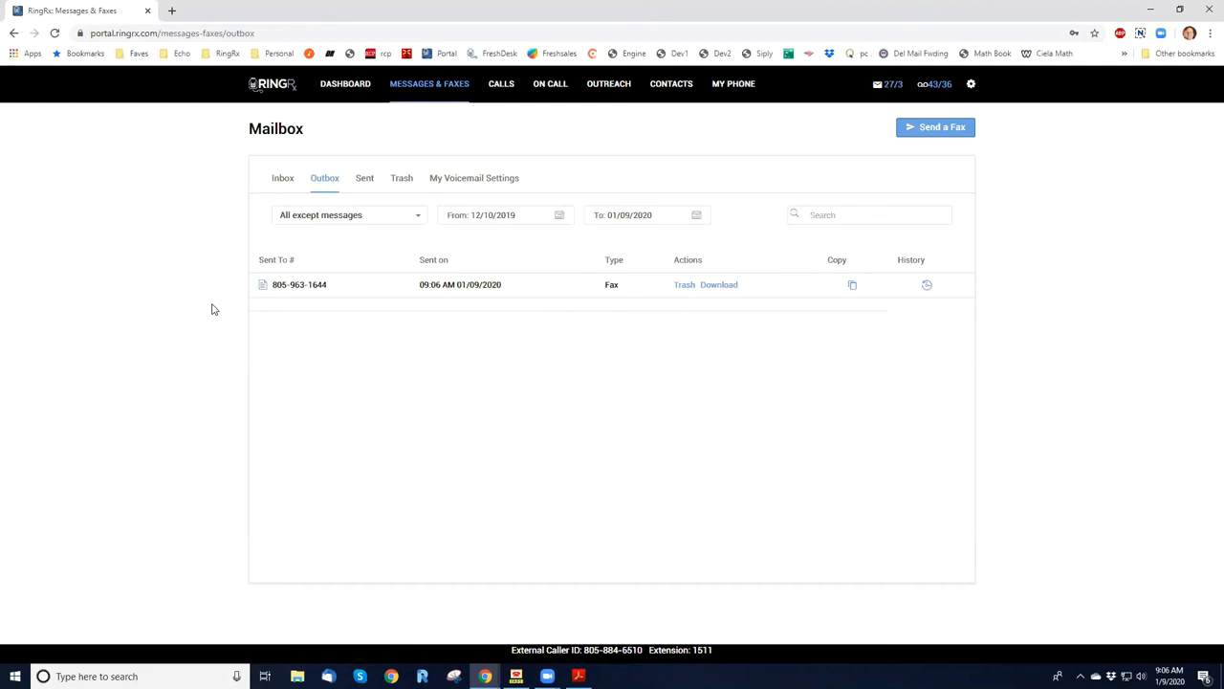
pyautogui.click(927, 287)
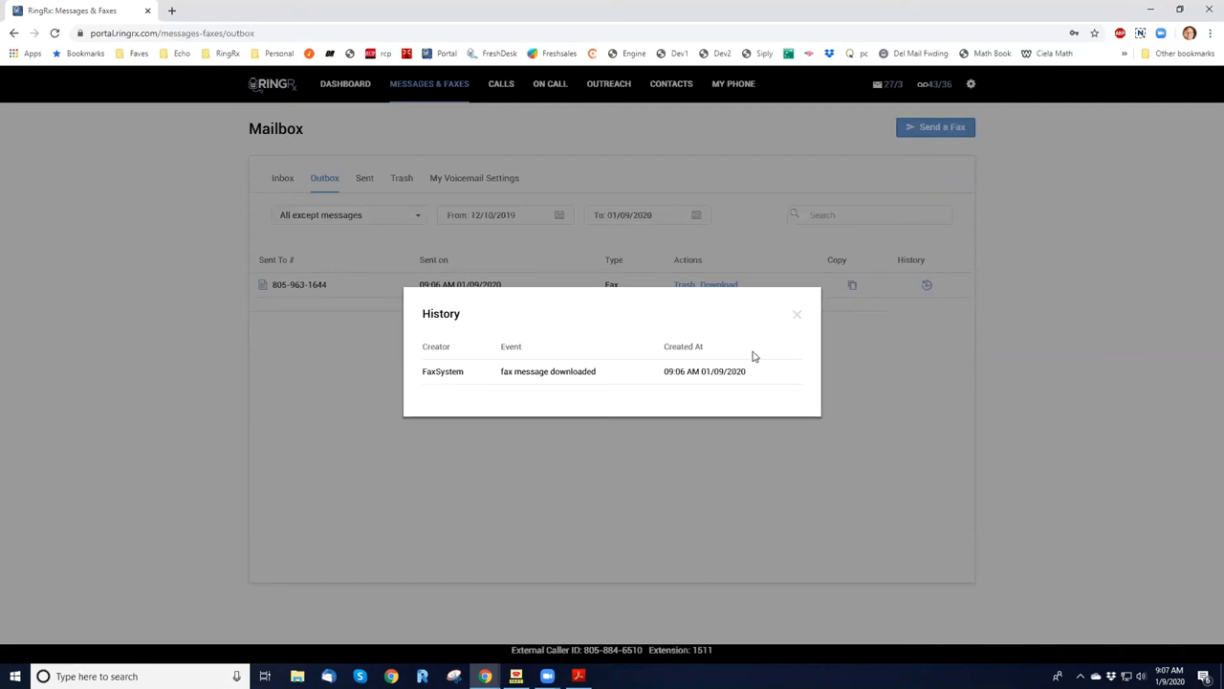
# Close the fax history, check the history of the newest fax in the Sent list, and return to the Outbox.
pyautogui.click(798, 317)
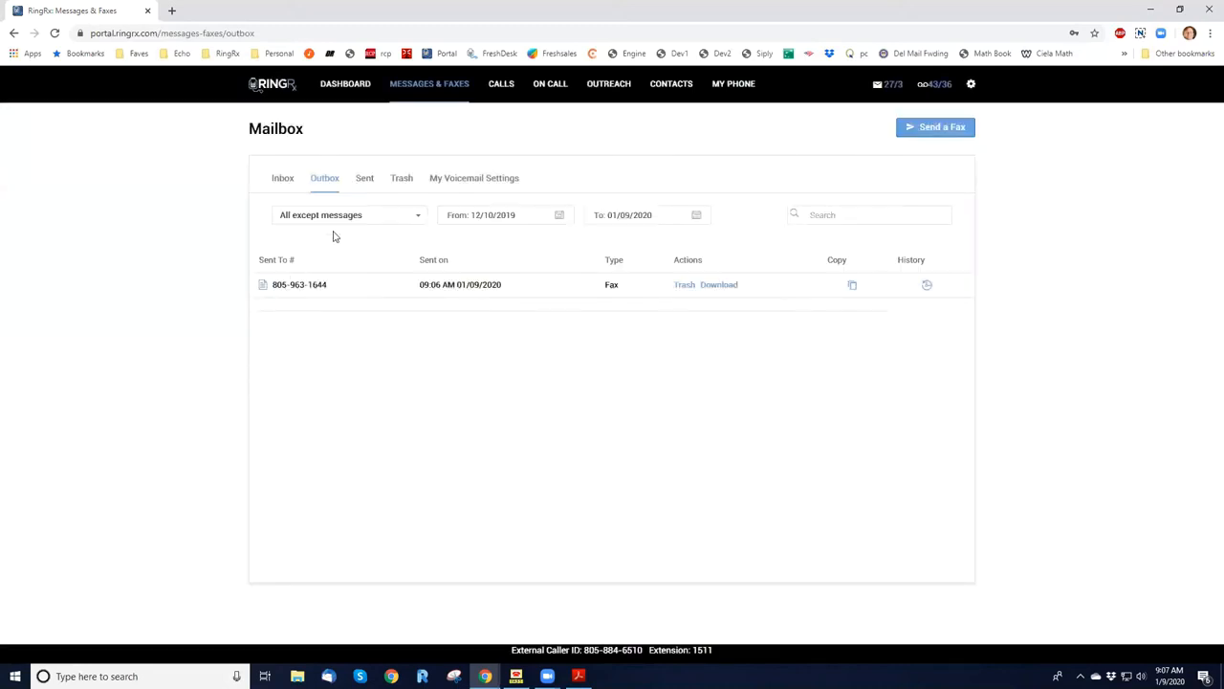
pyautogui.click(365, 177)
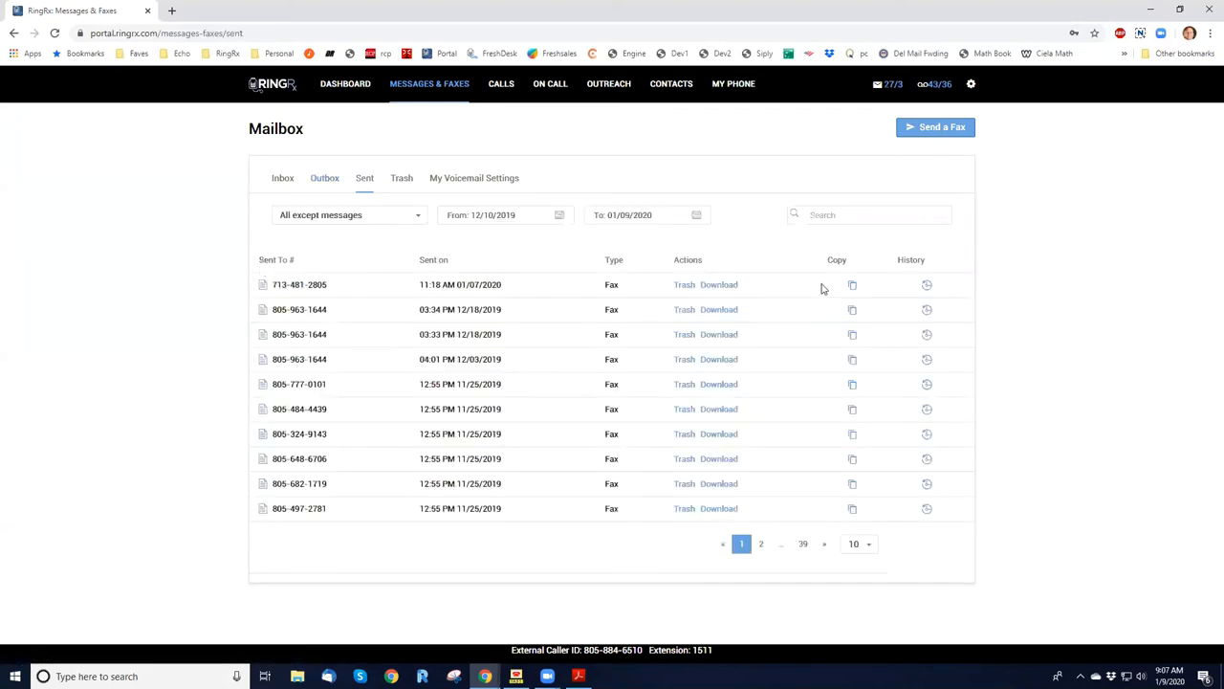
pyautogui.click(926, 285)
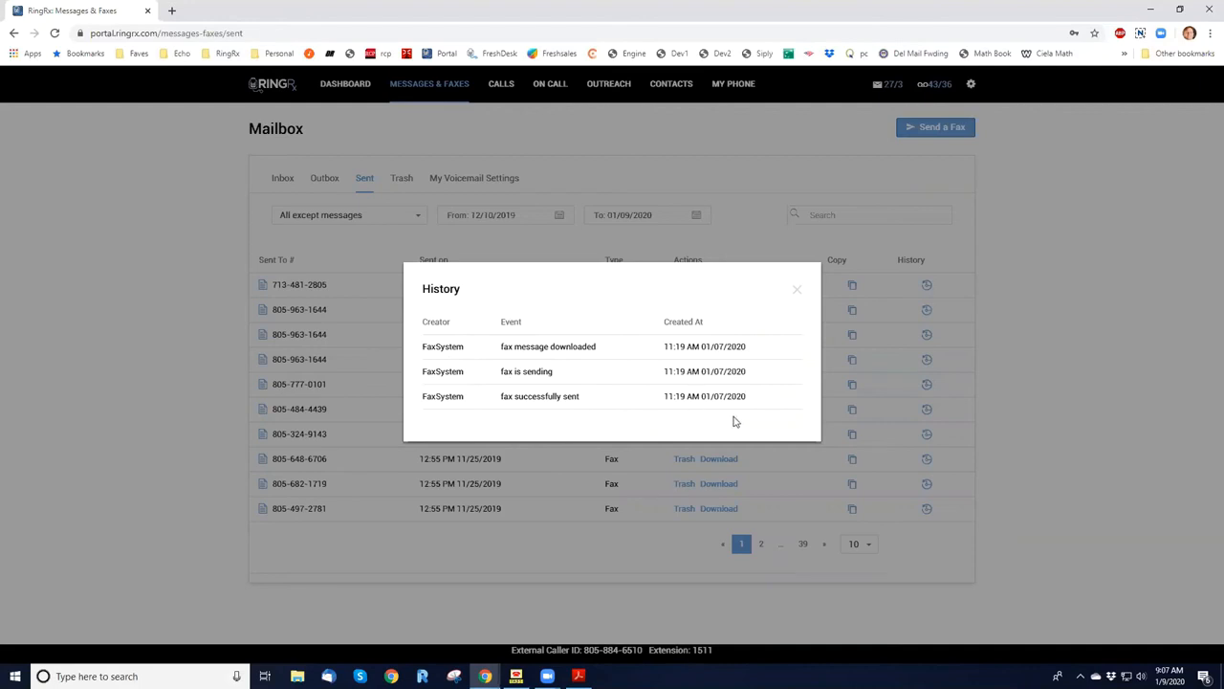
pyautogui.click(796, 292)
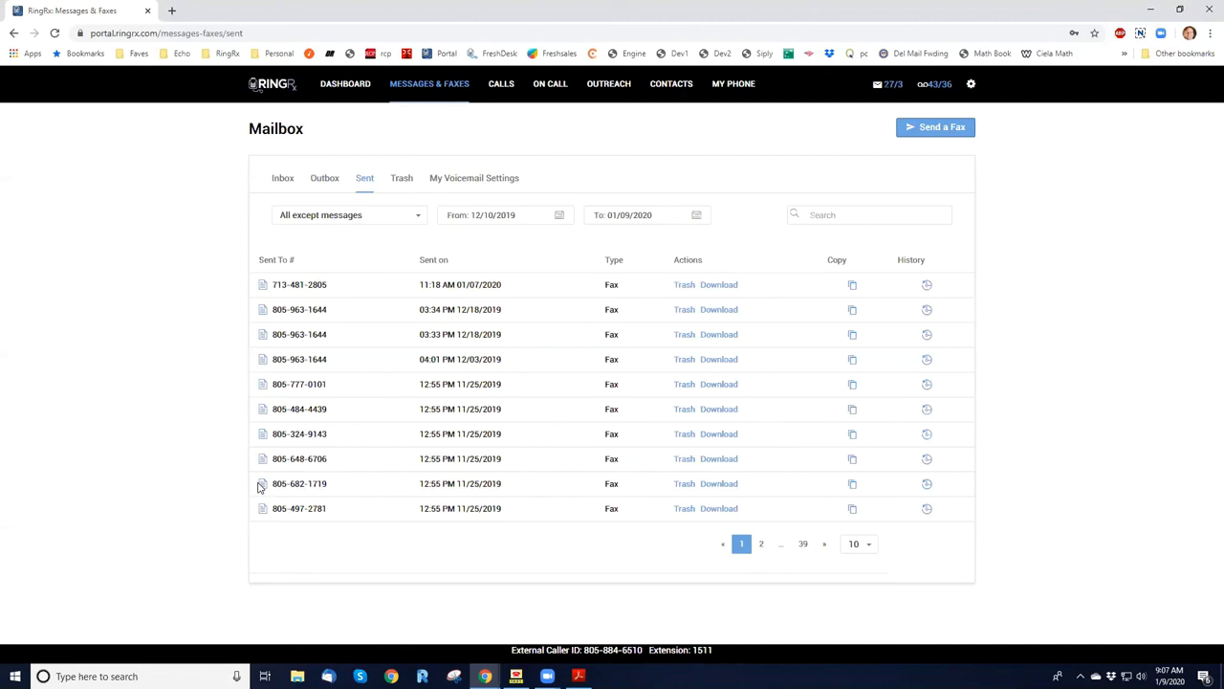
pyautogui.click(322, 187)
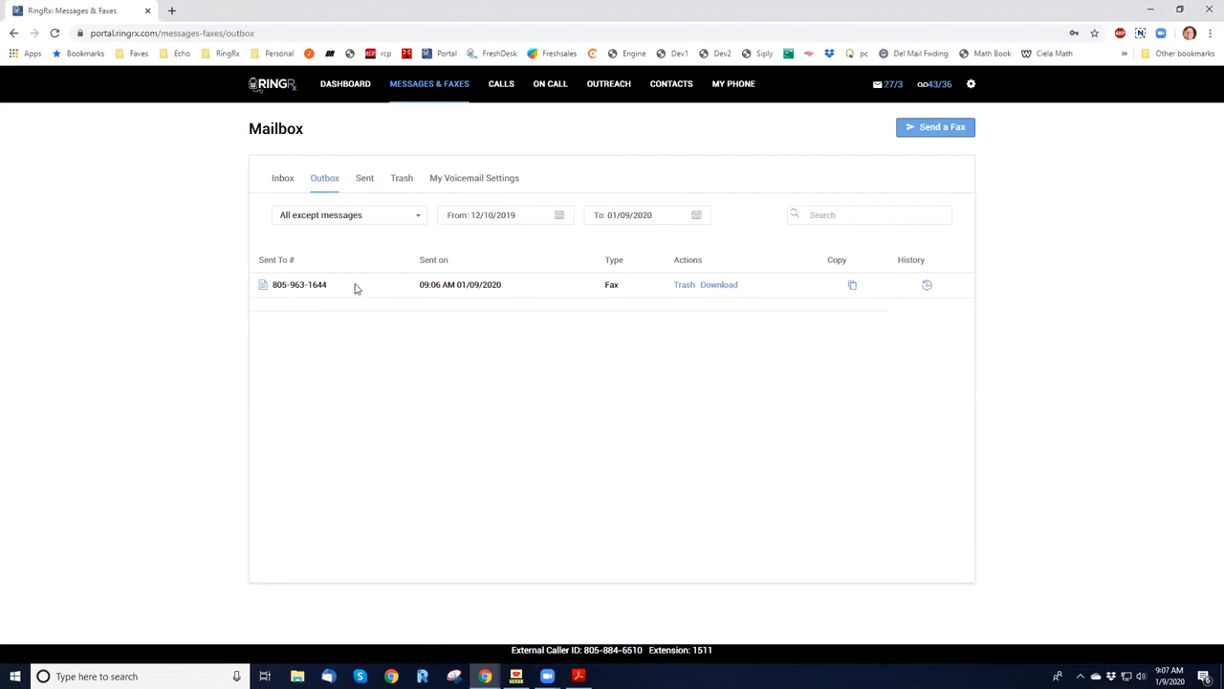
# Review the Atletico contact's fields and contact type options without saving, and view the blank form for creating a new contact.
pyautogui.click(668, 88)
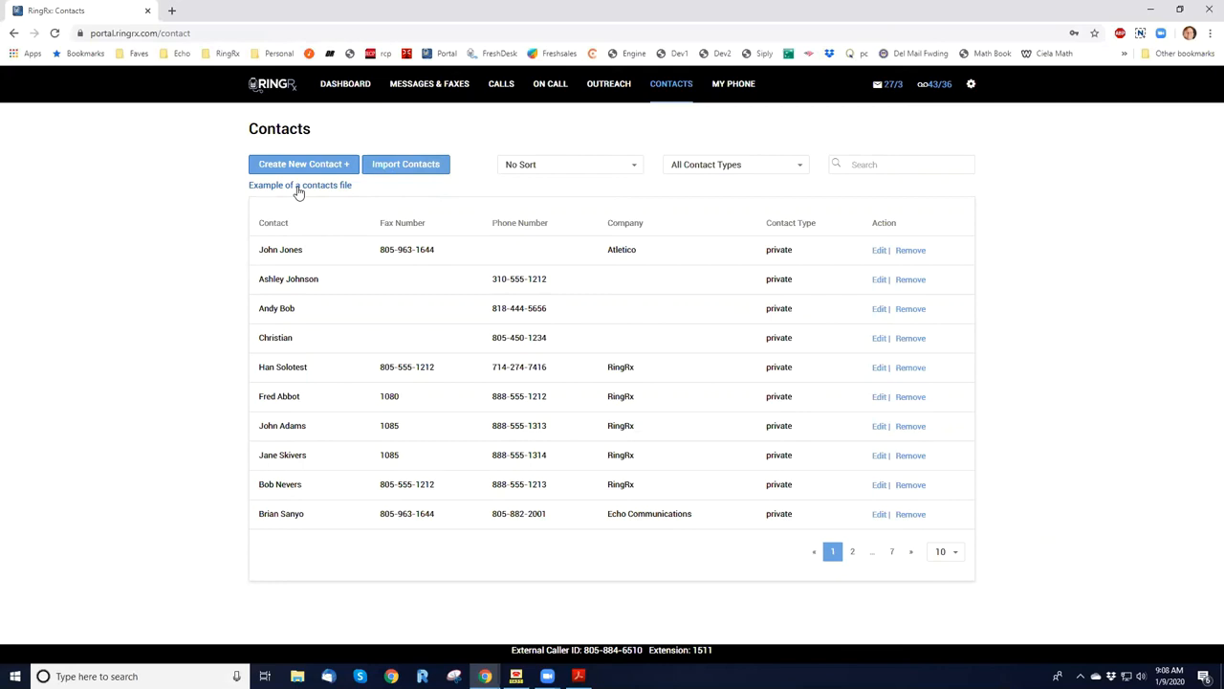
pyautogui.click(879, 250)
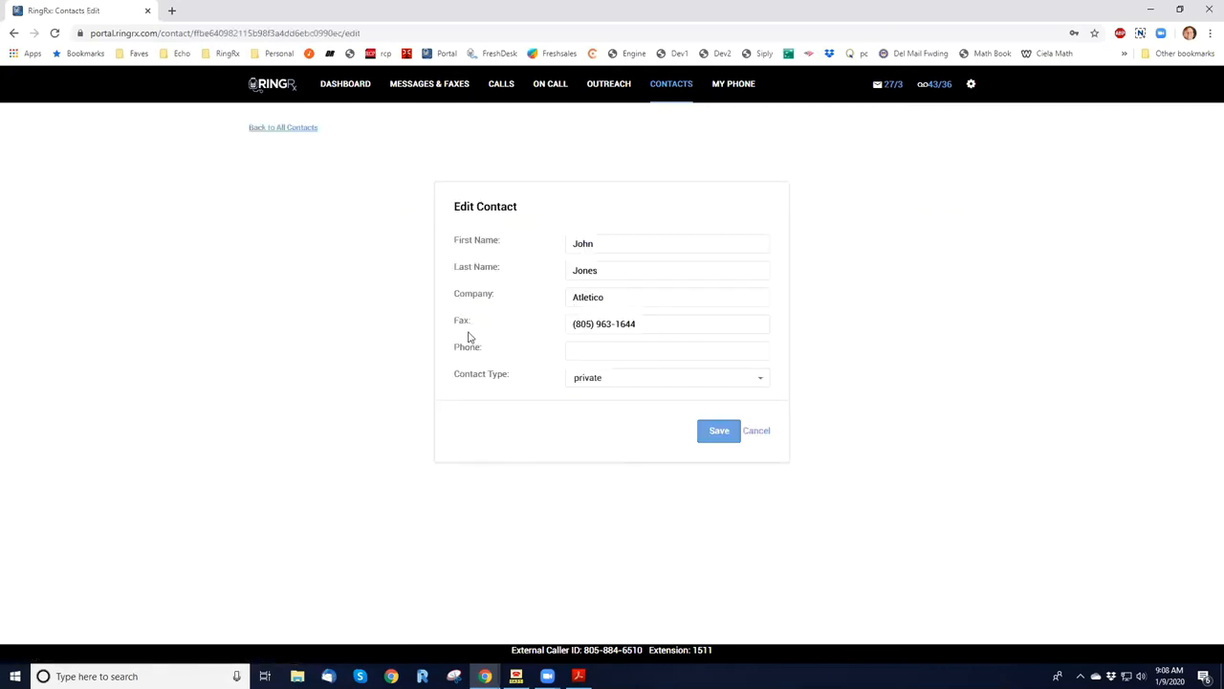
pyautogui.click(639, 384)
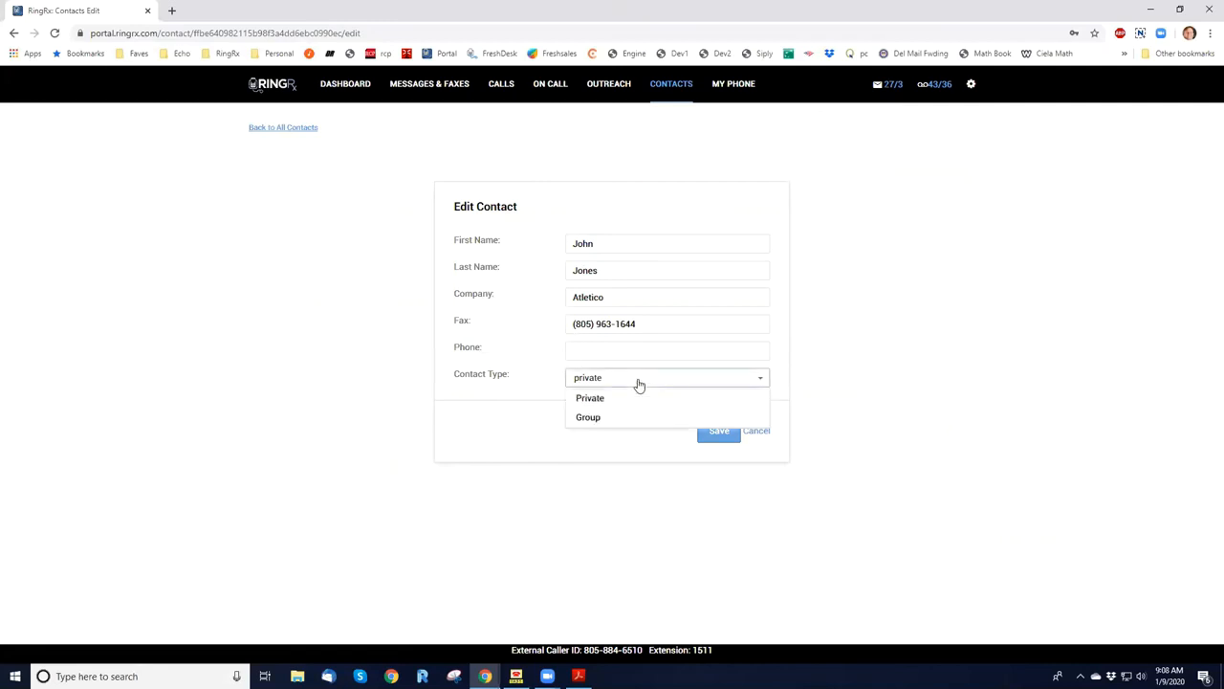
pyautogui.click(639, 385)
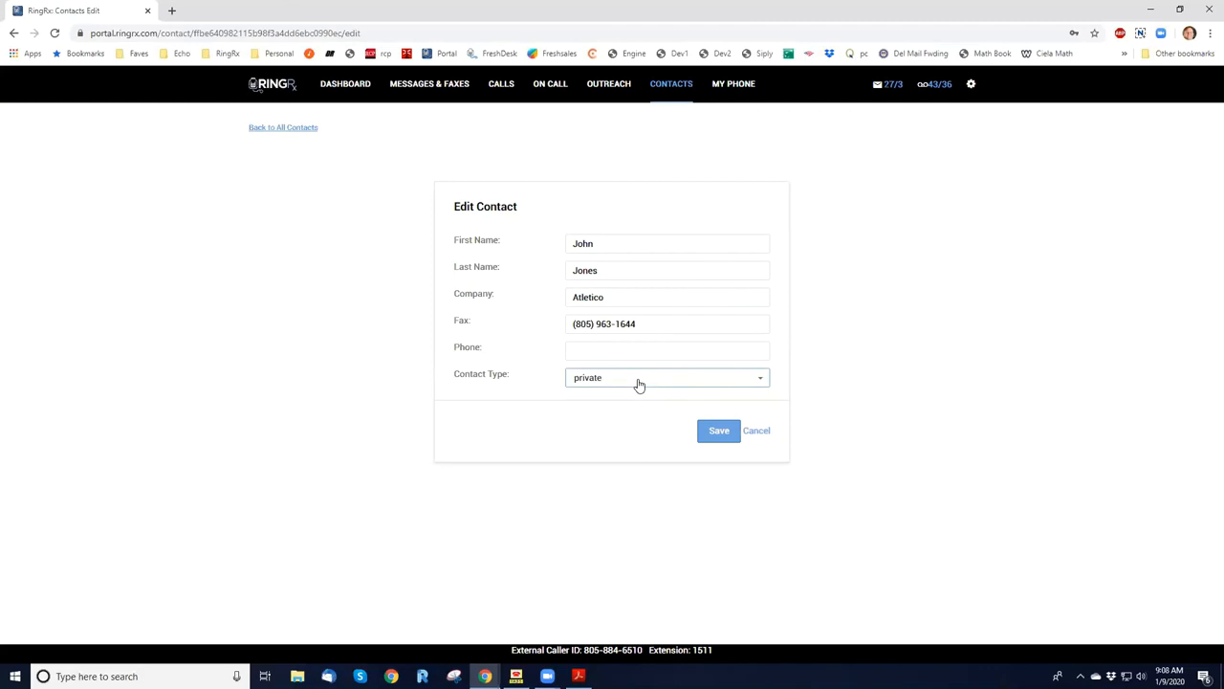
pyautogui.click(639, 384)
pyautogui.click(639, 384)
pyautogui.click(625, 349)
pyautogui.click(495, 342)
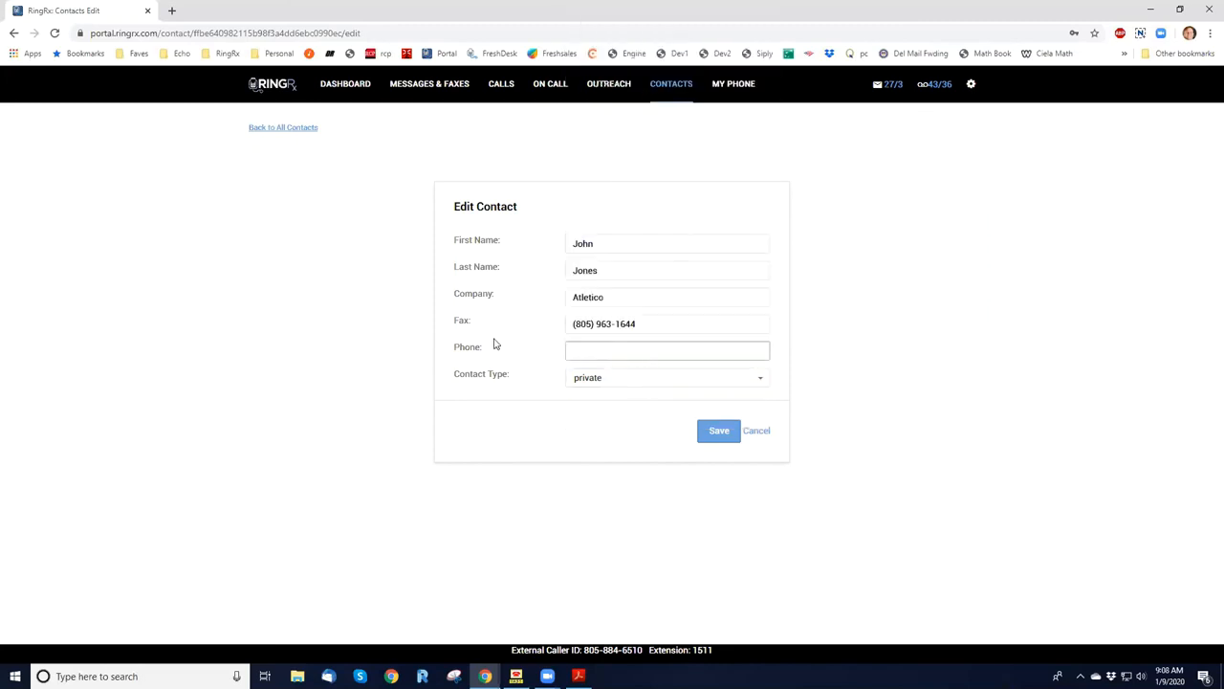
pyautogui.click(754, 431)
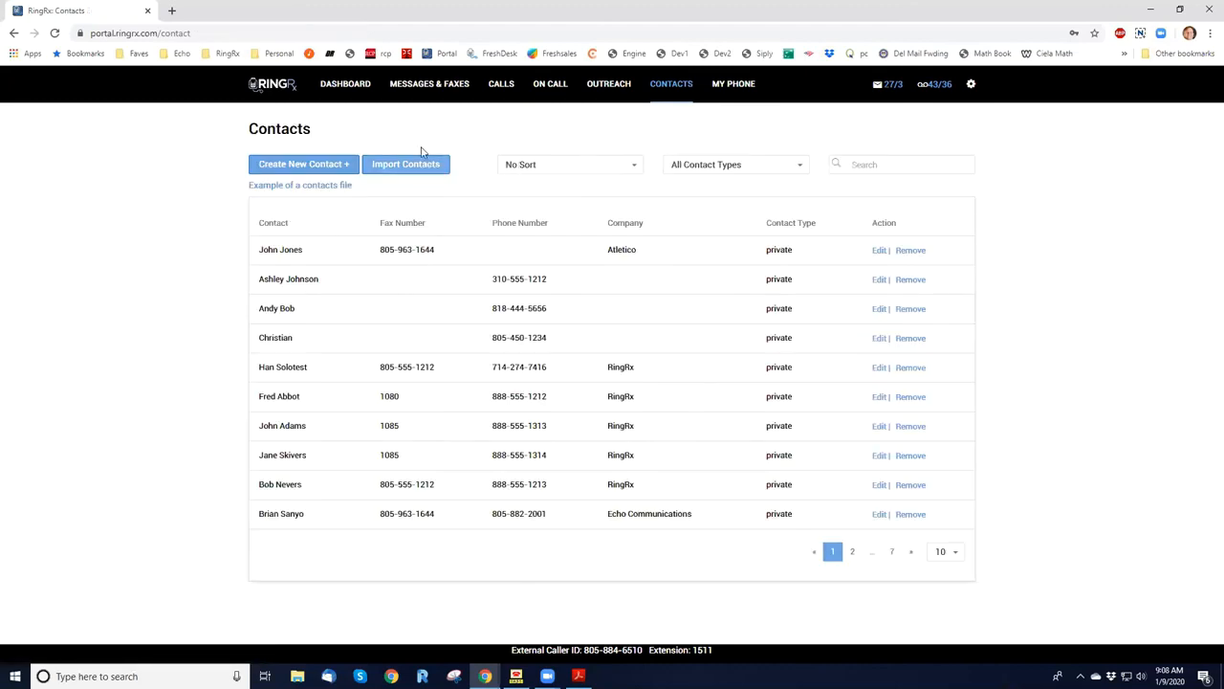
pyautogui.click(275, 169)
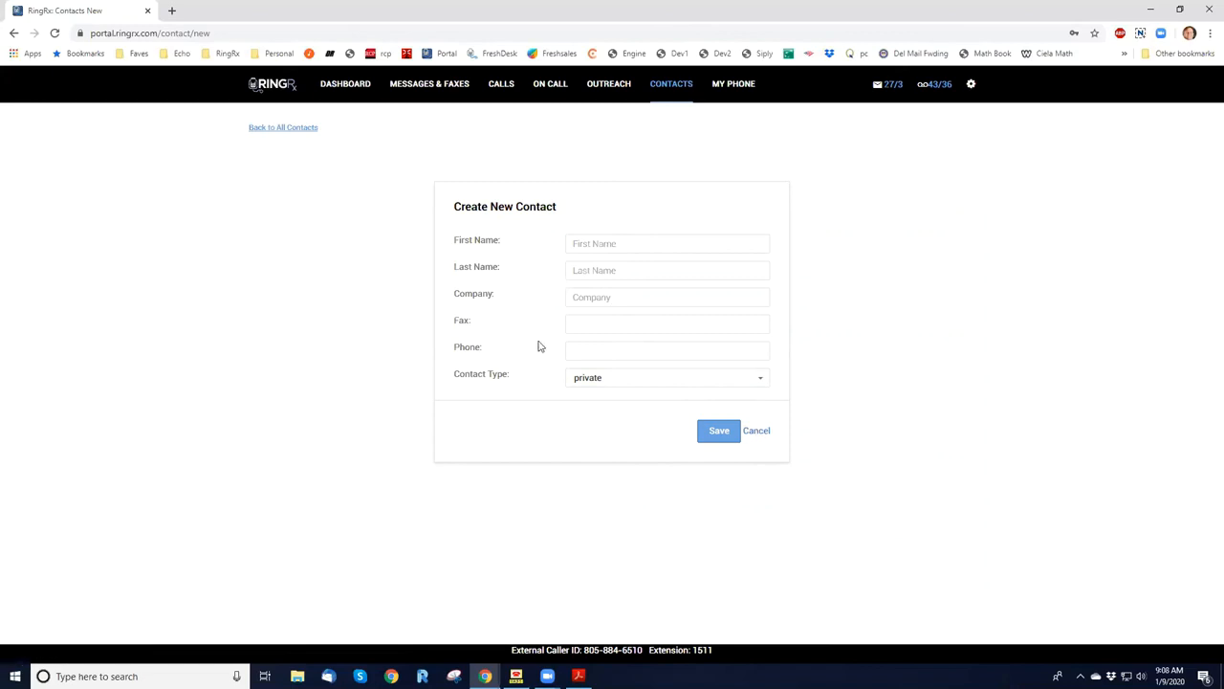
pyautogui.click(758, 433)
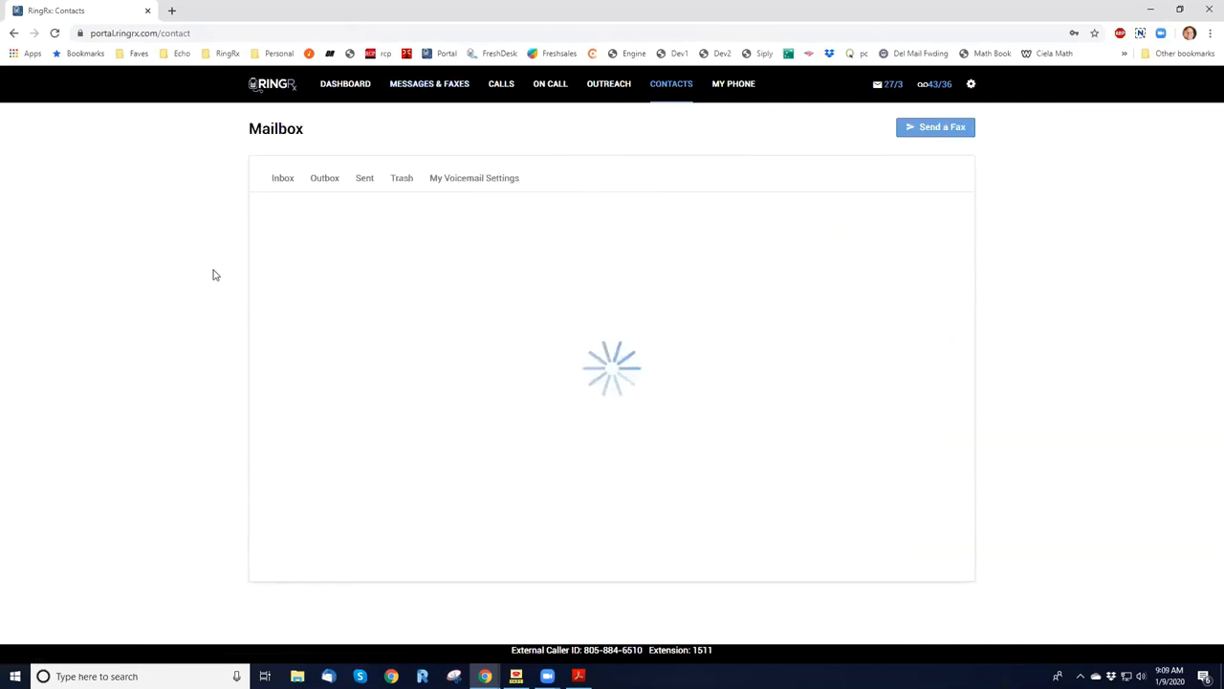
# Start a new fax and select the Rayotec Medical and 805-area Amac Communications contacts as its recipients.
pyautogui.click(936, 127)
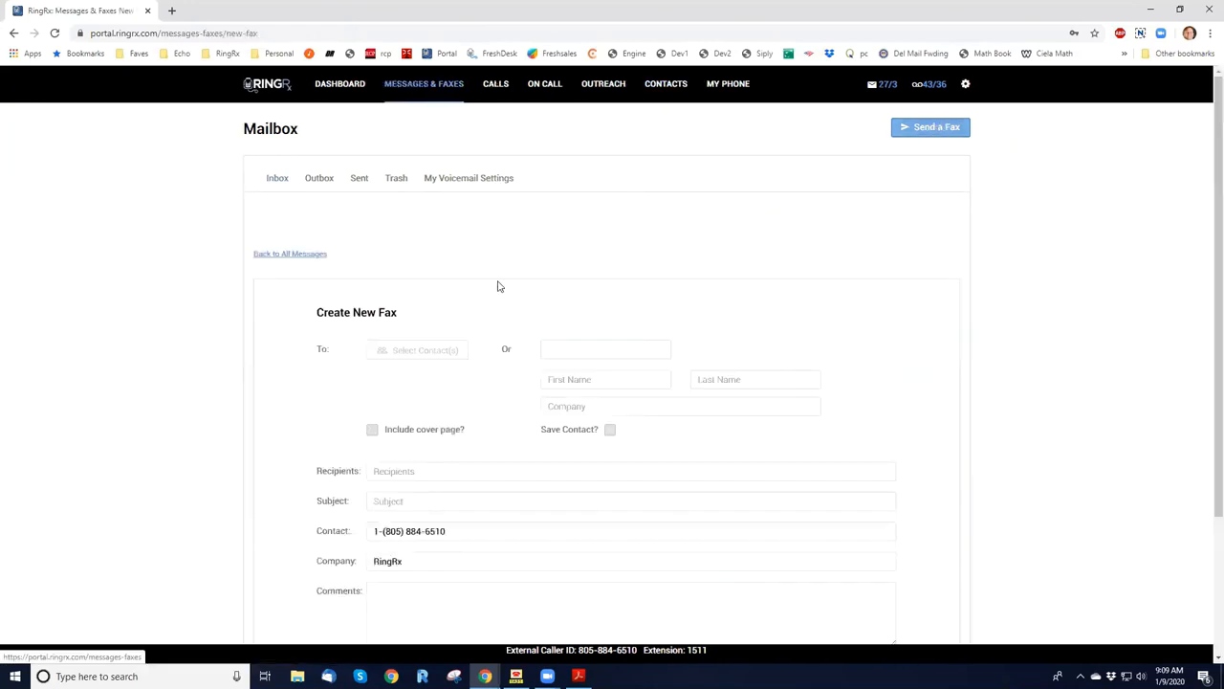
pyautogui.scroll(-3, 454, 323)
pyautogui.scroll(3, 452, 305)
pyautogui.scroll(-1, 442, 287)
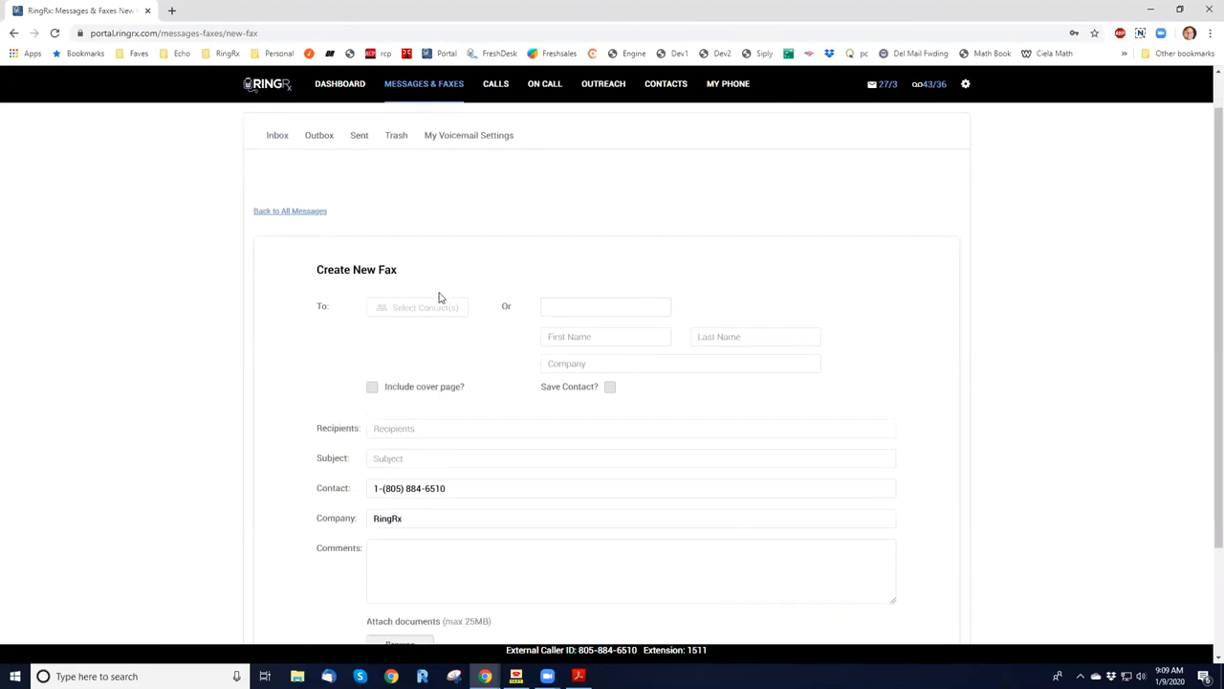
pyautogui.click(437, 308)
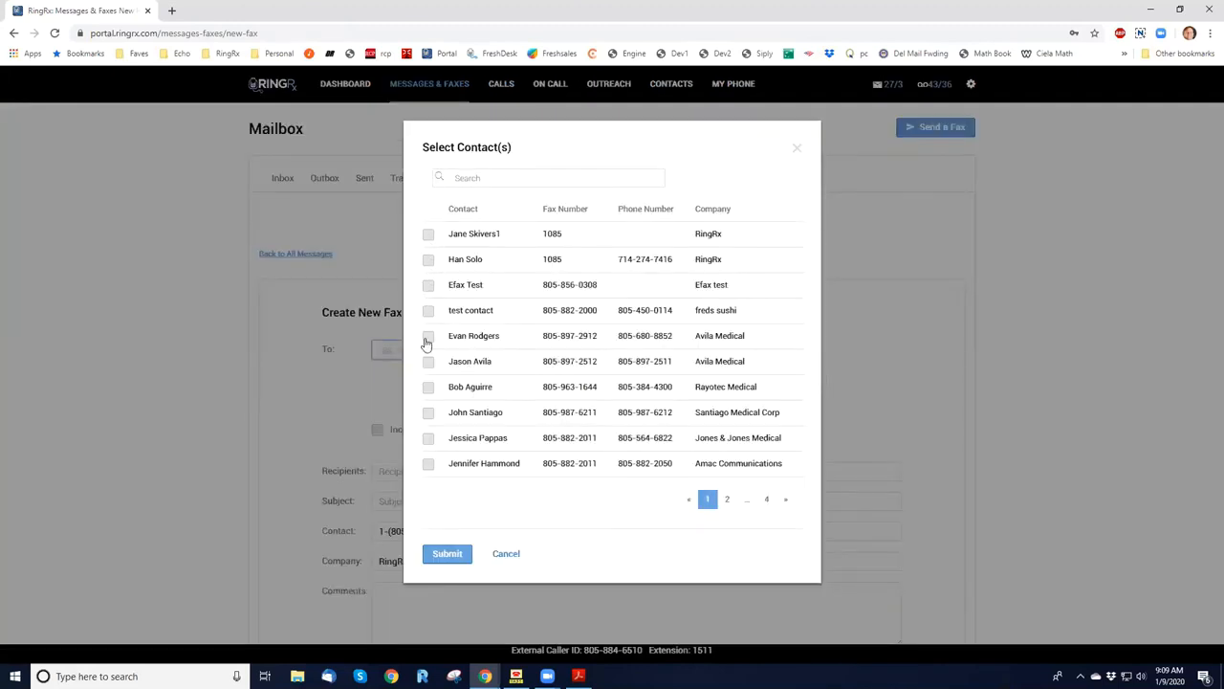
pyautogui.click(429, 388)
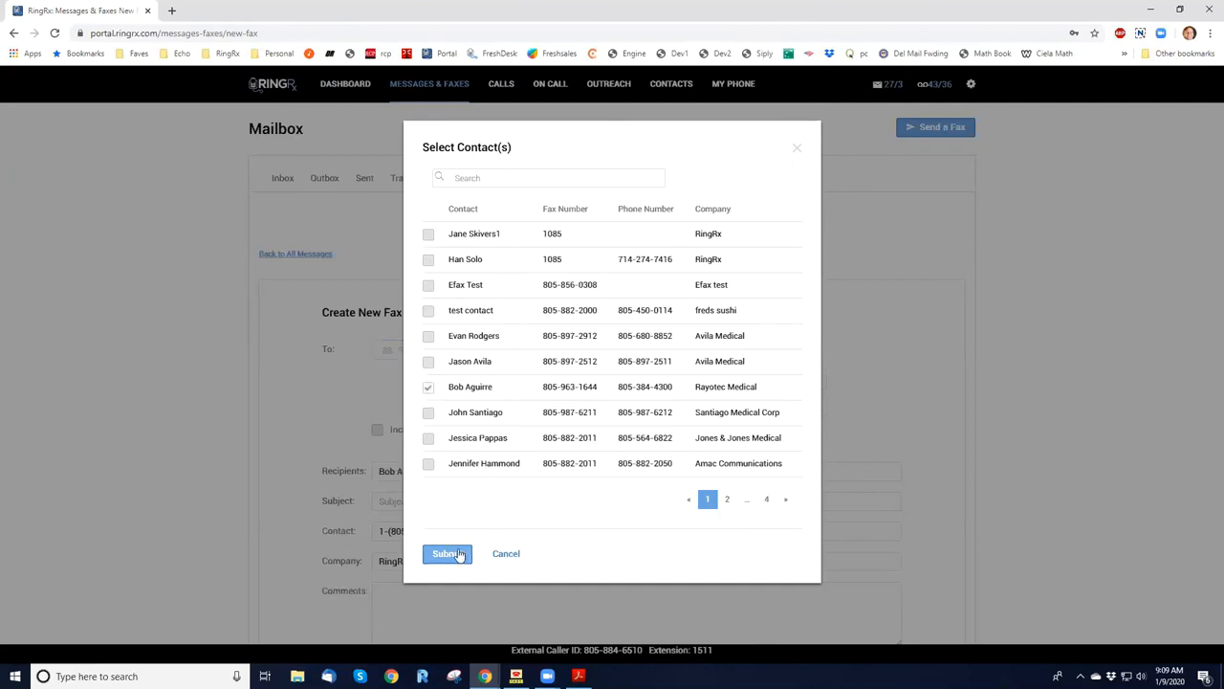
pyautogui.click(427, 464)
pyautogui.click(447, 555)
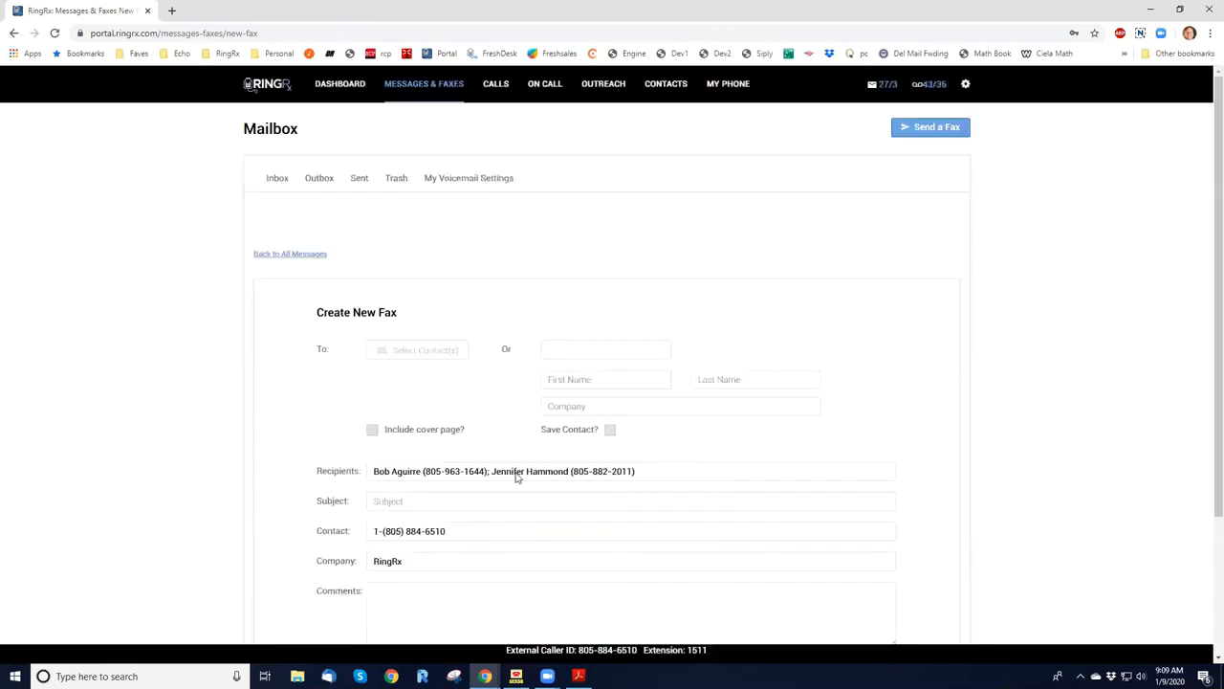
# Include a cover page with the subject "Test #2" and the comment "Test fax number two".
pyautogui.click(372, 430)
pyautogui.scroll(-1, 335, 431)
pyautogui.scroll(1, 383, 435)
pyautogui.scroll(-1, 423, 465)
pyautogui.click(425, 459)
pyautogui.write('Test #2')
pyautogui.press('Tab')
pyautogui.press('Tab')
pyautogui.press('Tab')
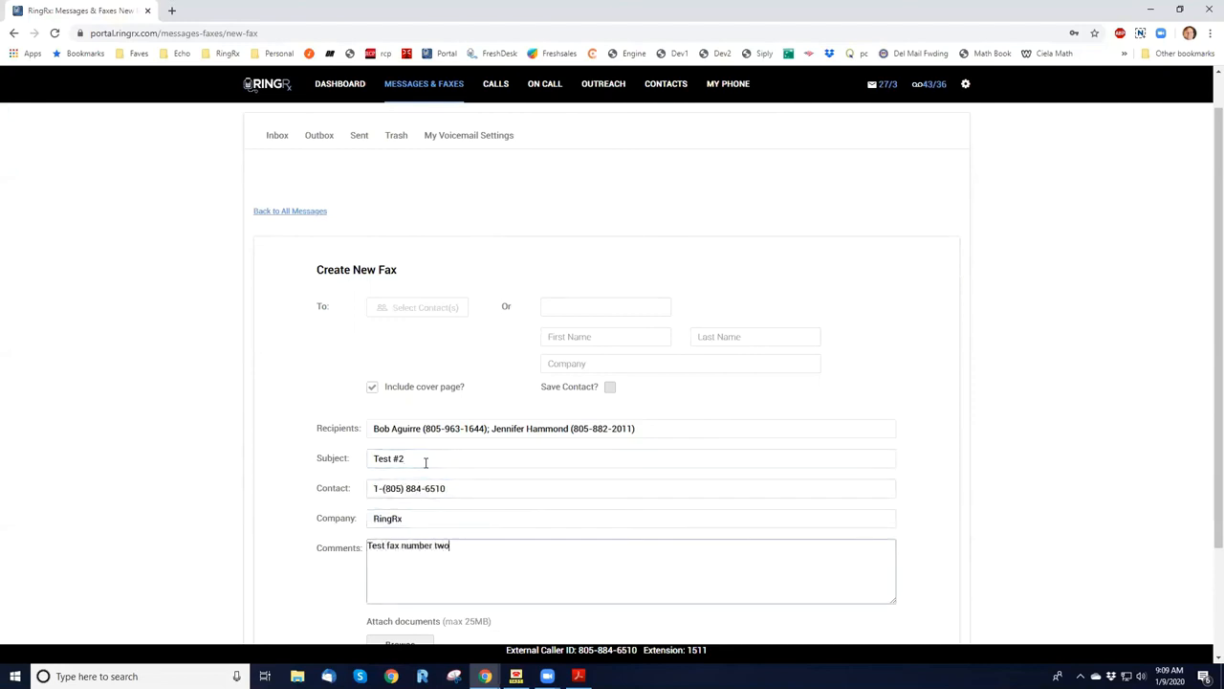
# Attach One Page Lorem Ipsum Fax.pdf from the Fax Service folder and send the fax.
pyautogui.scroll(-1, 404, 421)
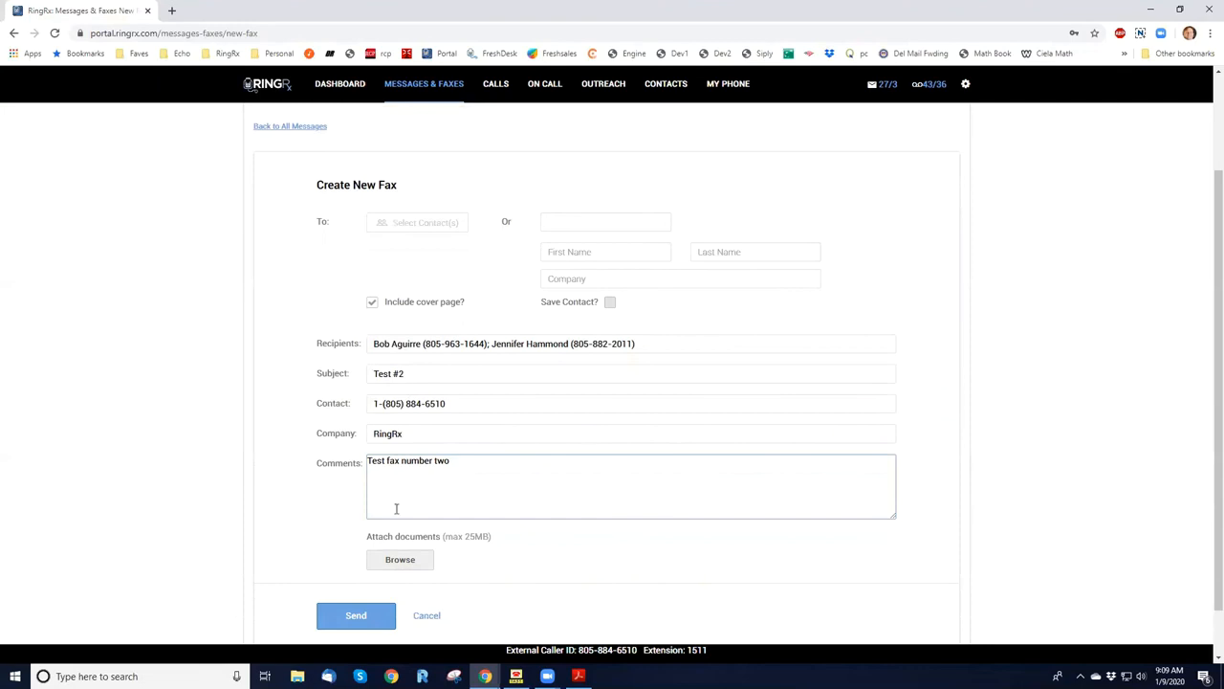
pyautogui.click(400, 562)
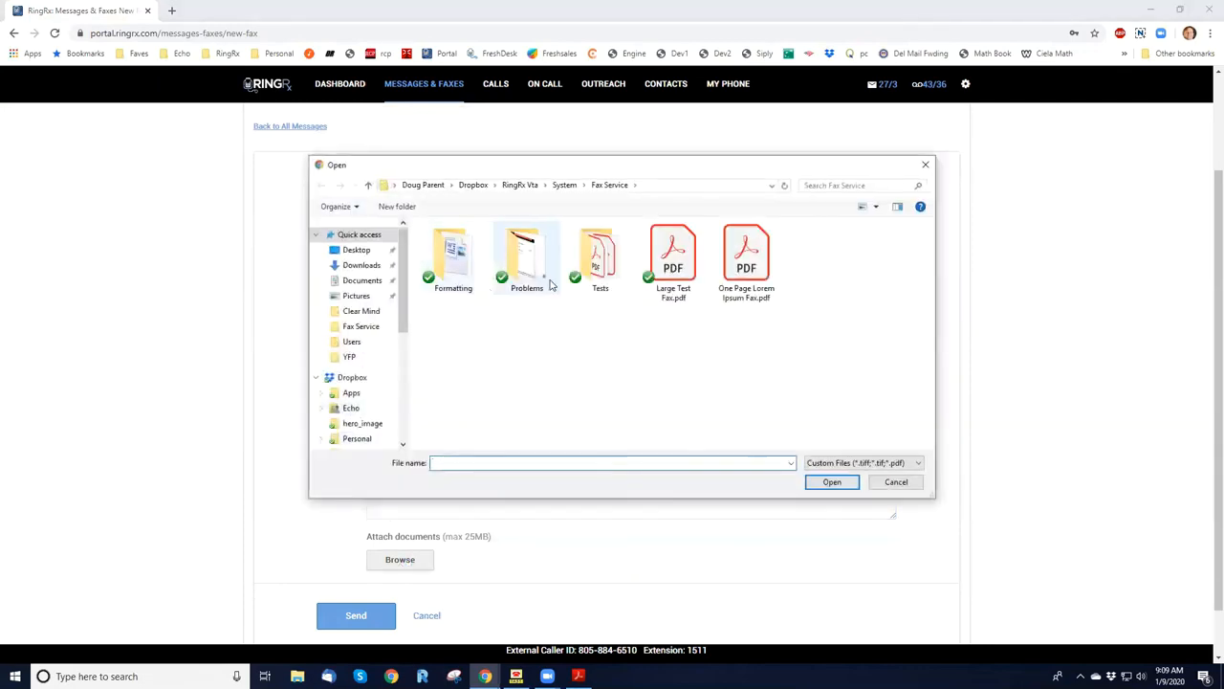
pyautogui.doubleClick(738, 276)
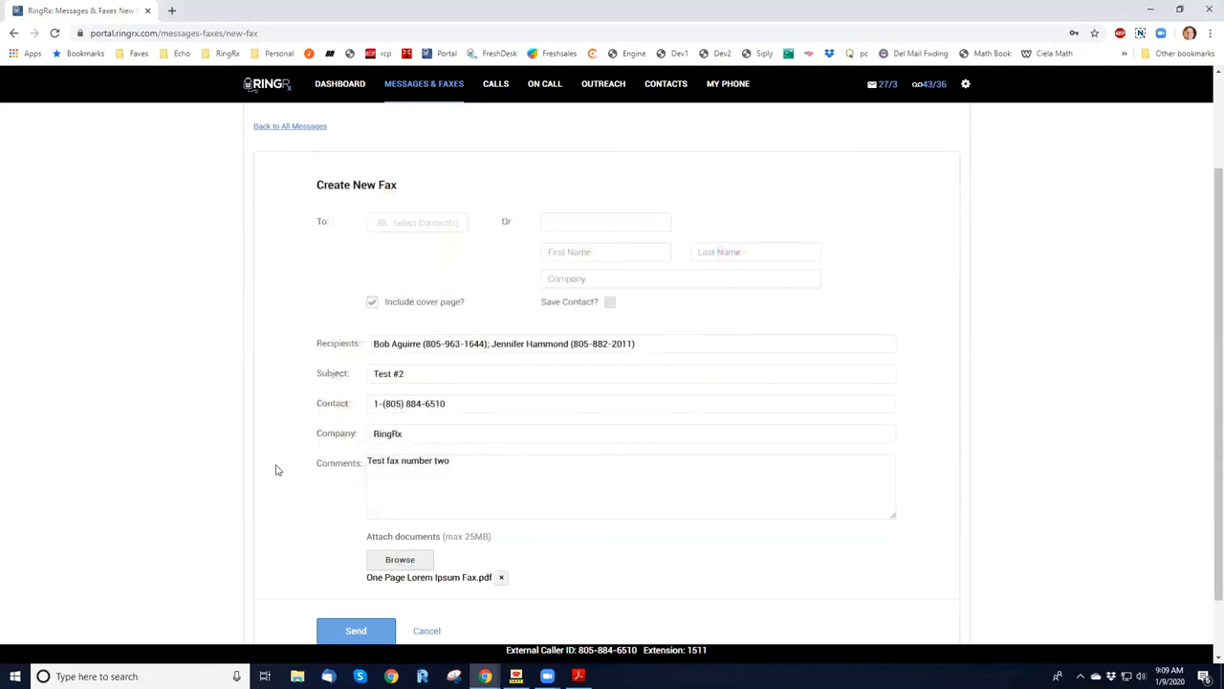
pyautogui.scroll(-1, 287, 497)
pyautogui.click(349, 561)
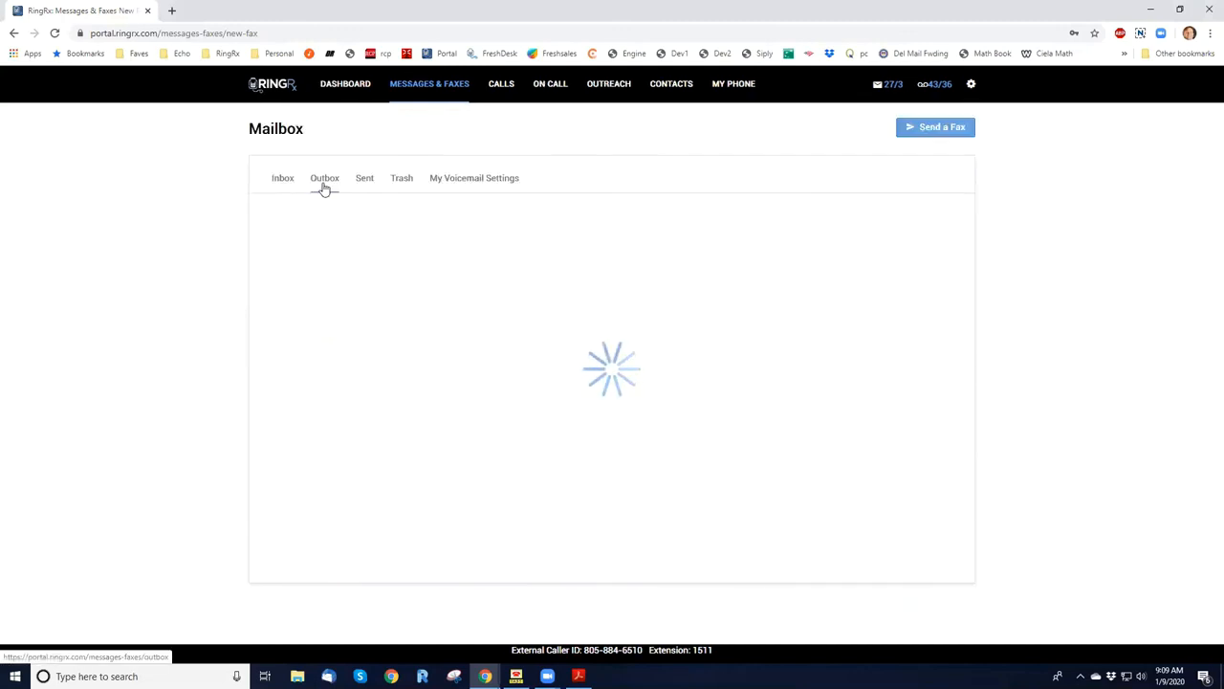
# Check the outgoing faxes in the Outbox and the Sent list, and open the Inbox.
pyautogui.click(324, 181)
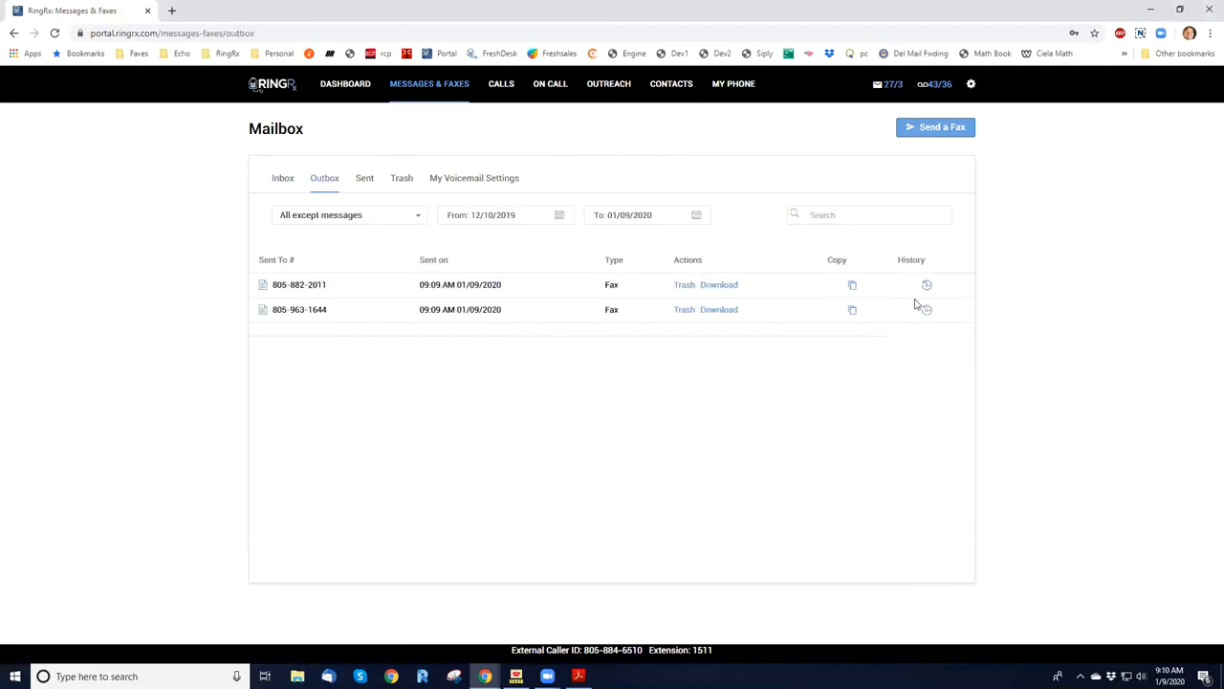
pyautogui.click(926, 308)
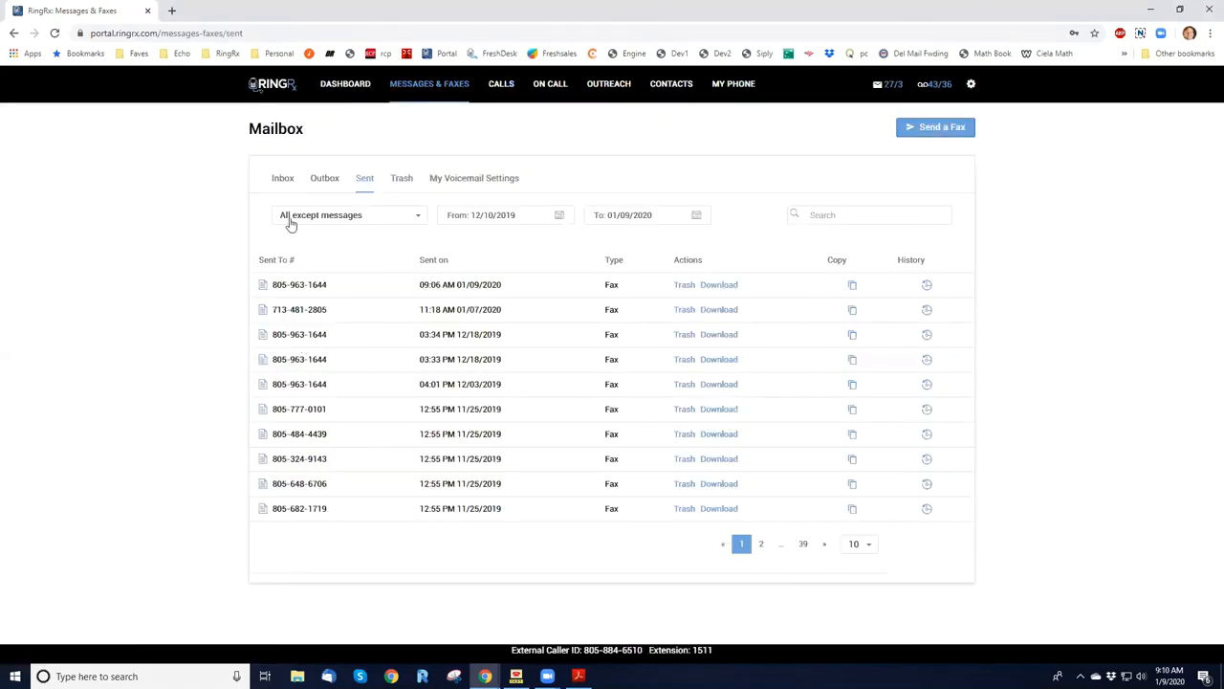
pyautogui.click(283, 181)
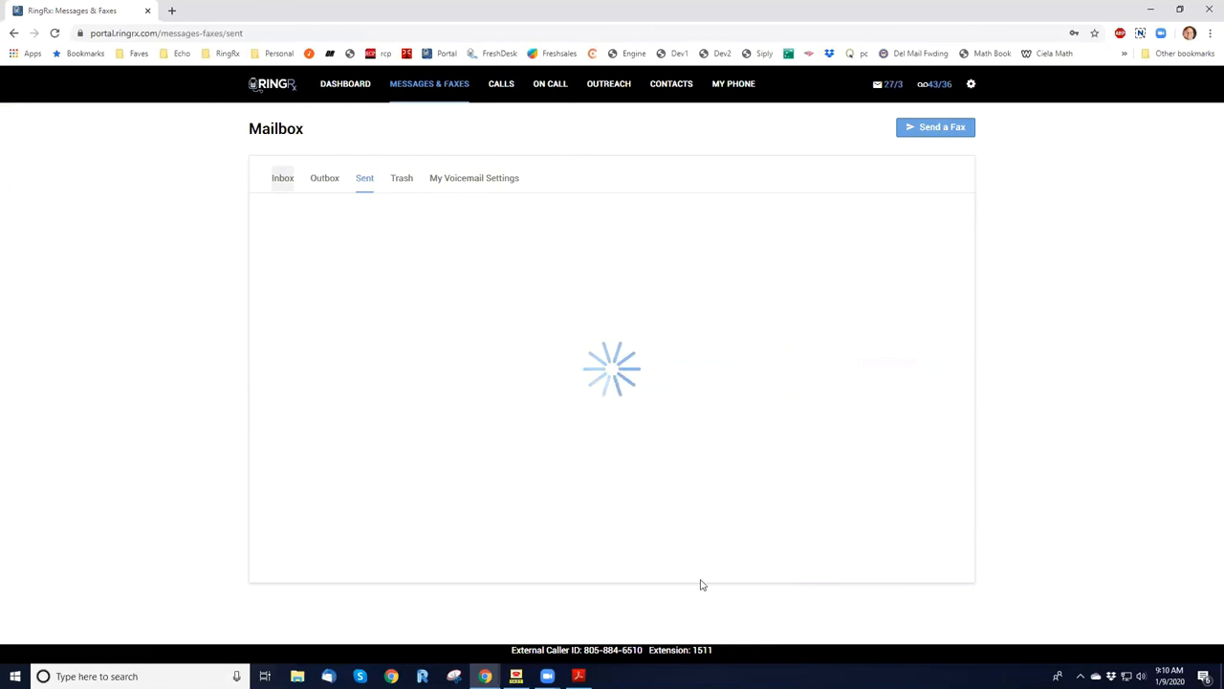